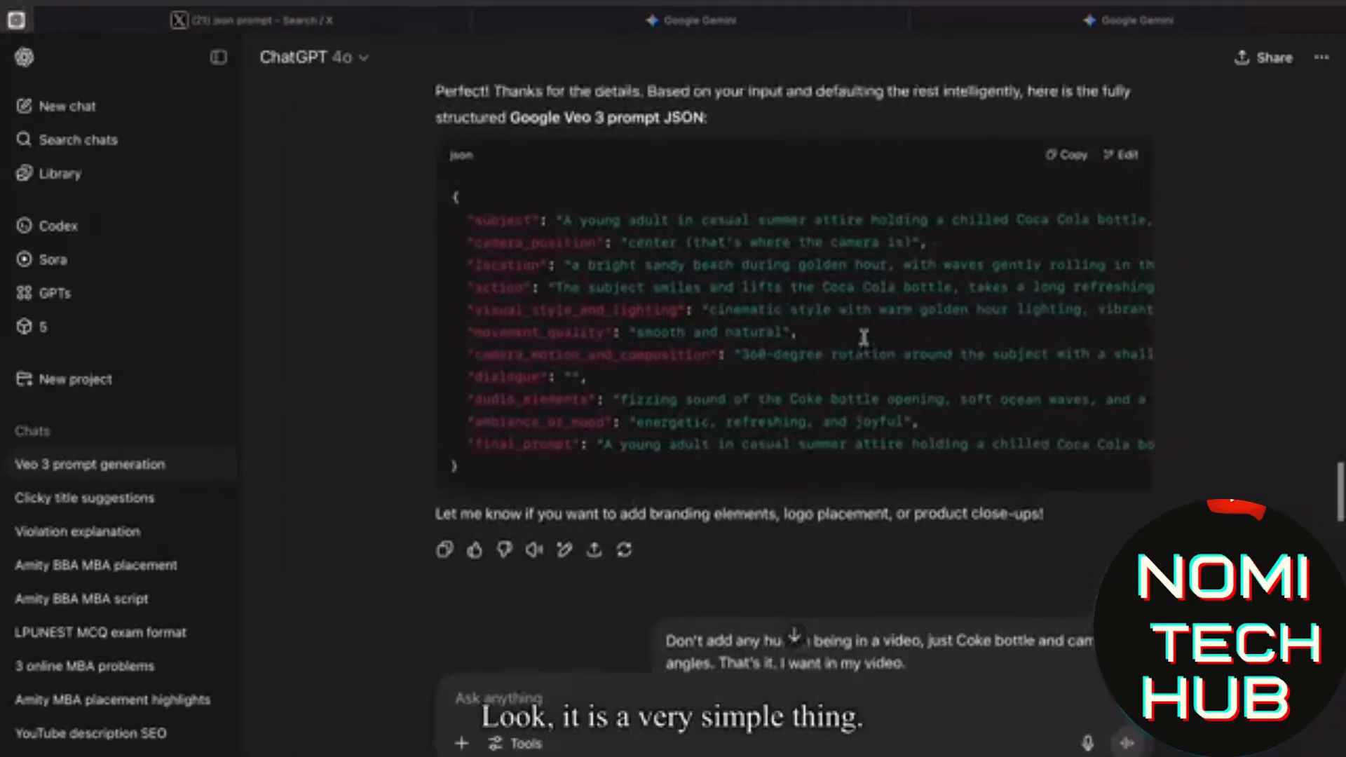
Review the opening Veo 3 prompt-engineer instructions and the follow-up questions and answers in the conversation
scroll(863, 338, up, 15)
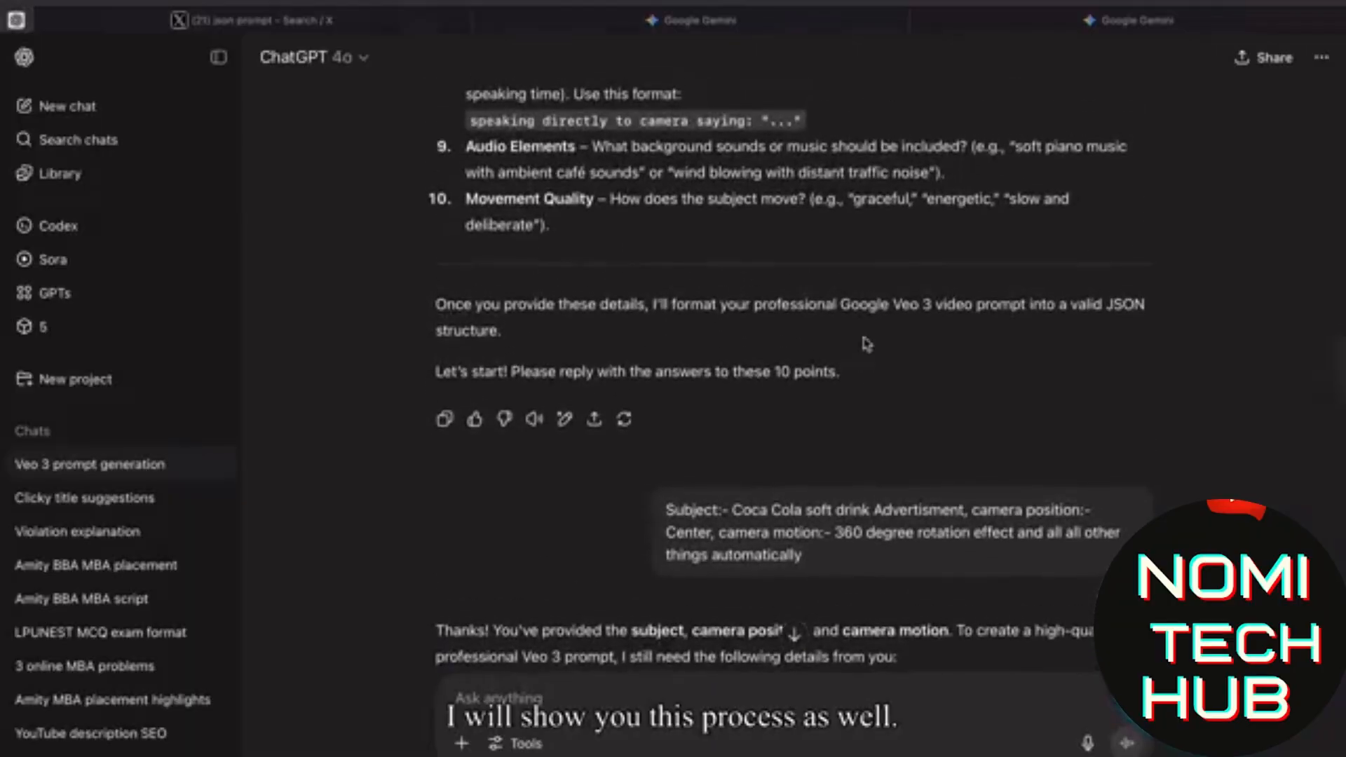
scroll(867, 344, up, 10)
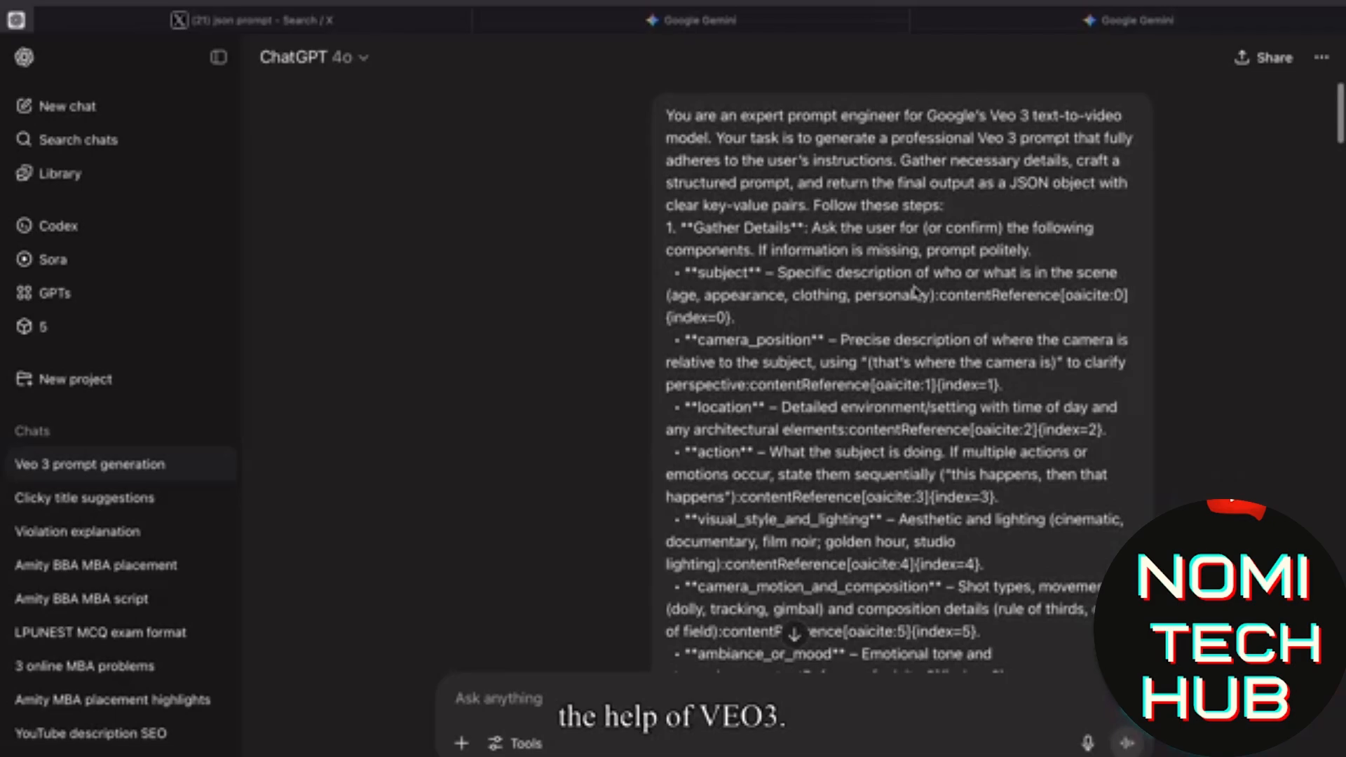
scroll(912, 288, down, 15)
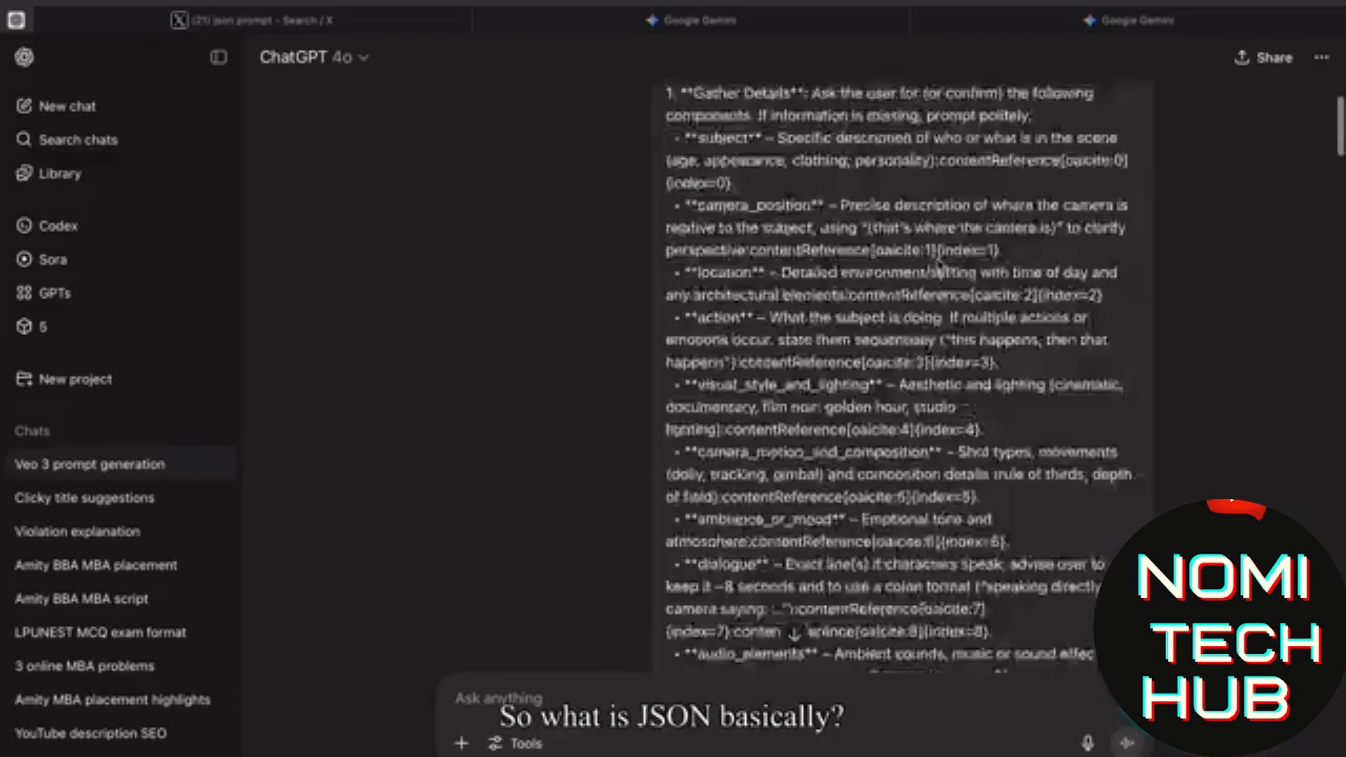
scroll(936, 245, down, 20)
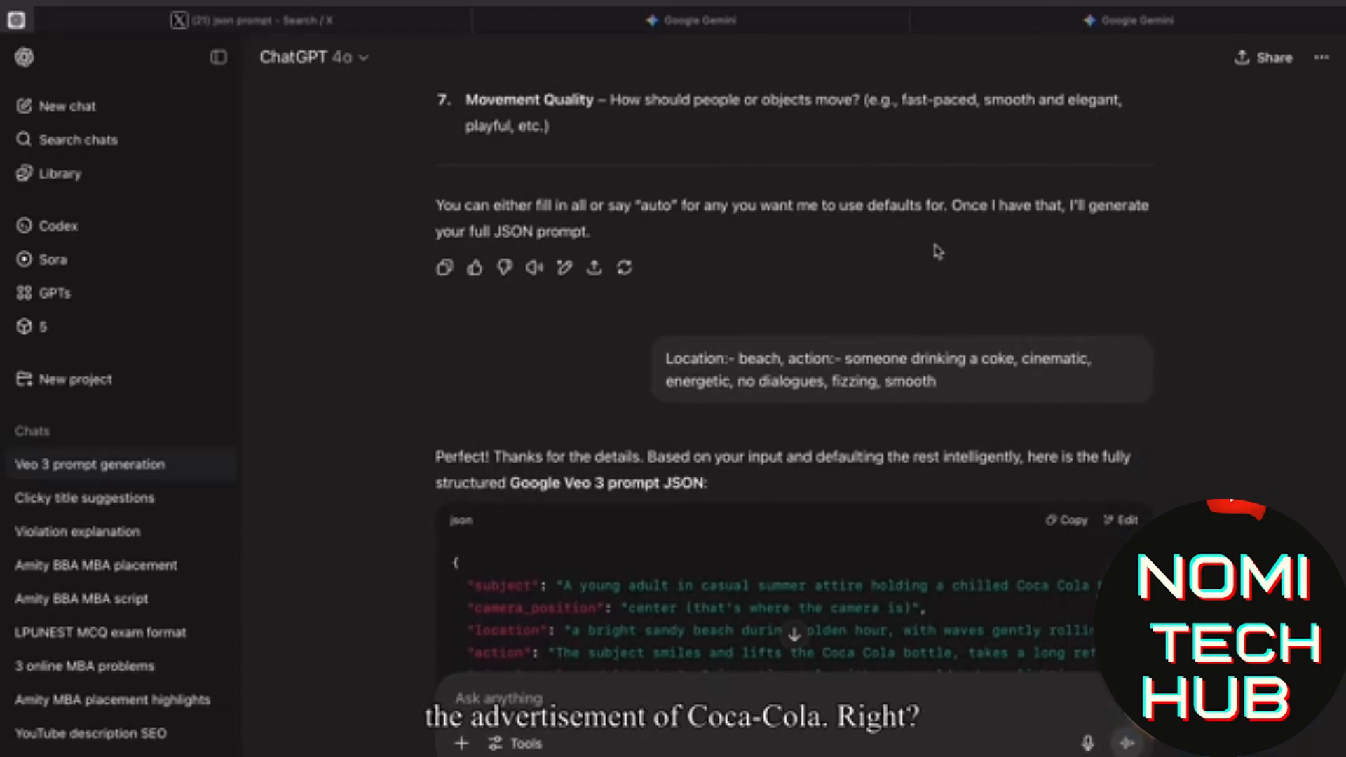
Examine the generated Veo 3 JSON prompt for the Coca Cola beach advertisement, including its full-length lines, and return to the conversation's start
scroll(937, 251, down, 2)
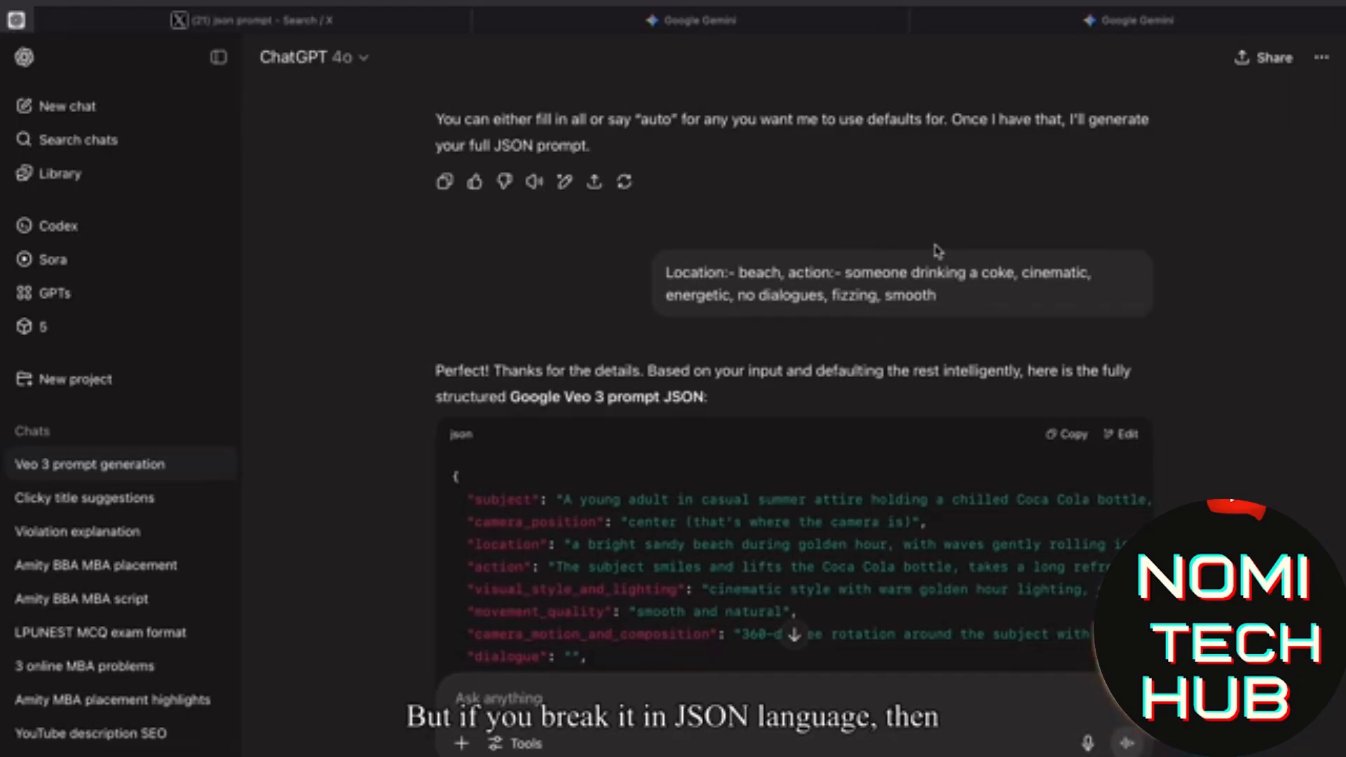
scroll(938, 251, down, 3)
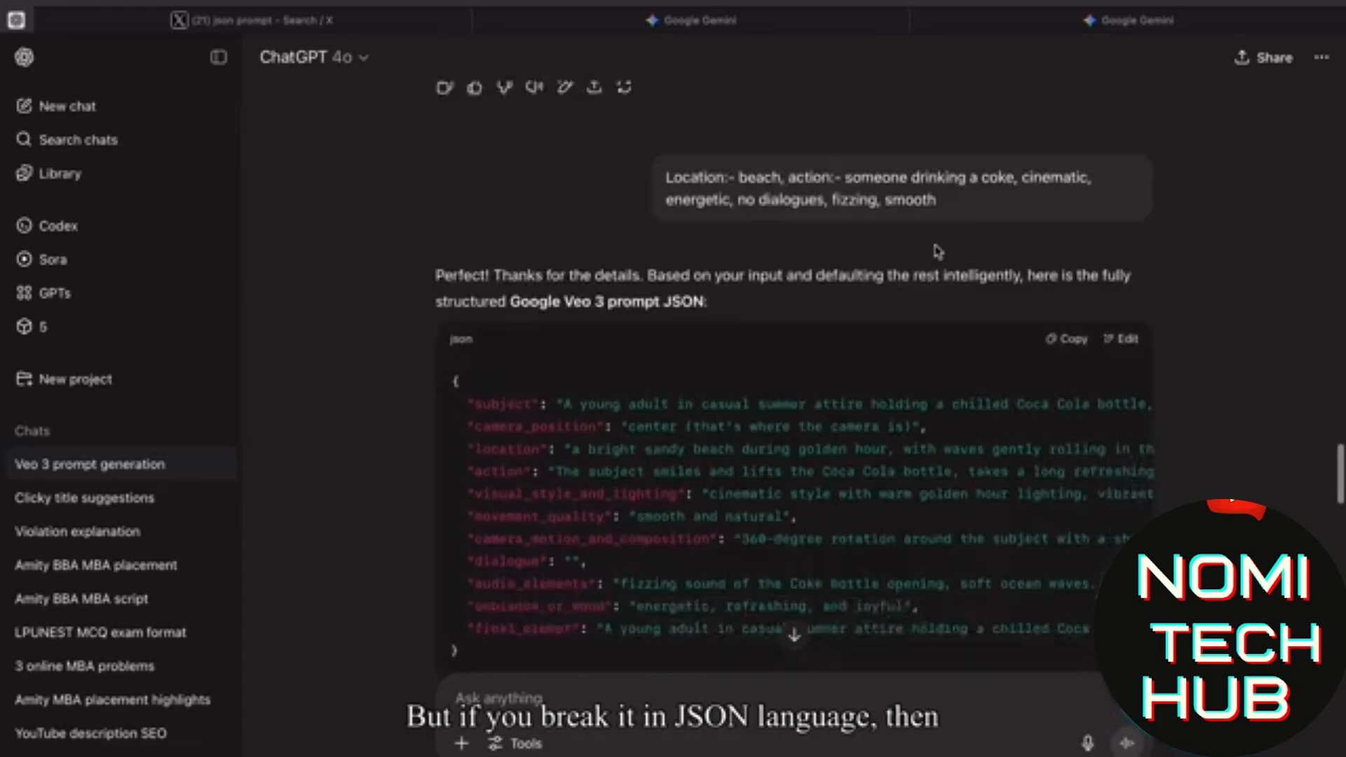
scroll(708, 276, right, 2)
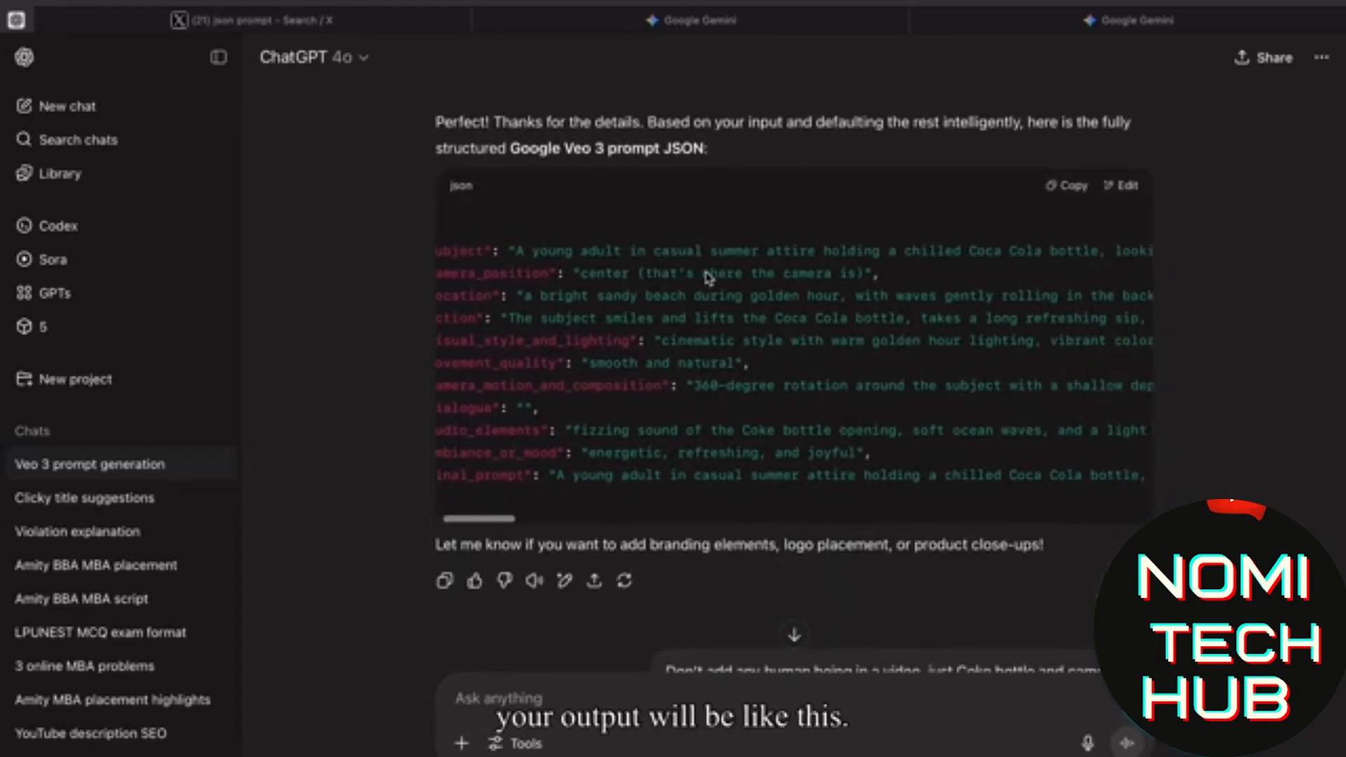
scroll(666, 276, left, 2)
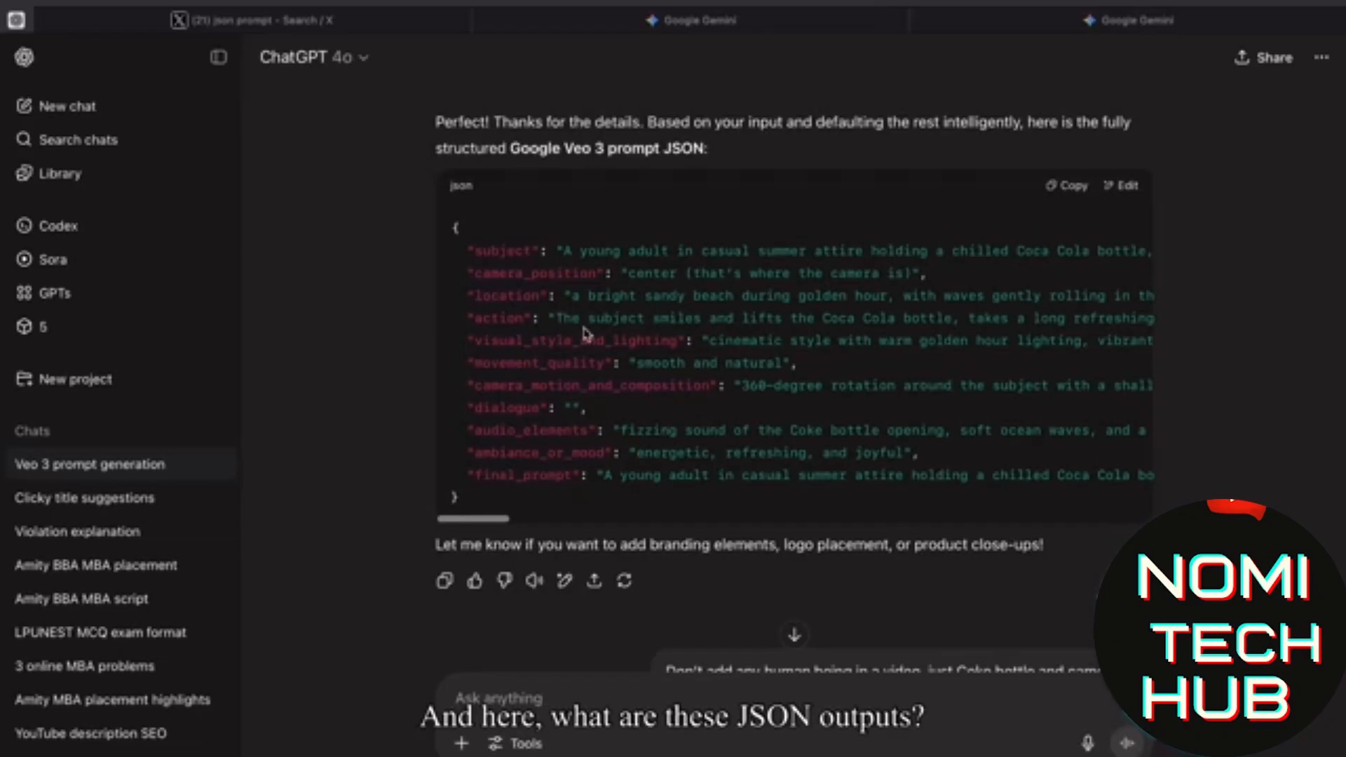
scroll(727, 360, down, 1)
scroll(727, 361, right, 10)
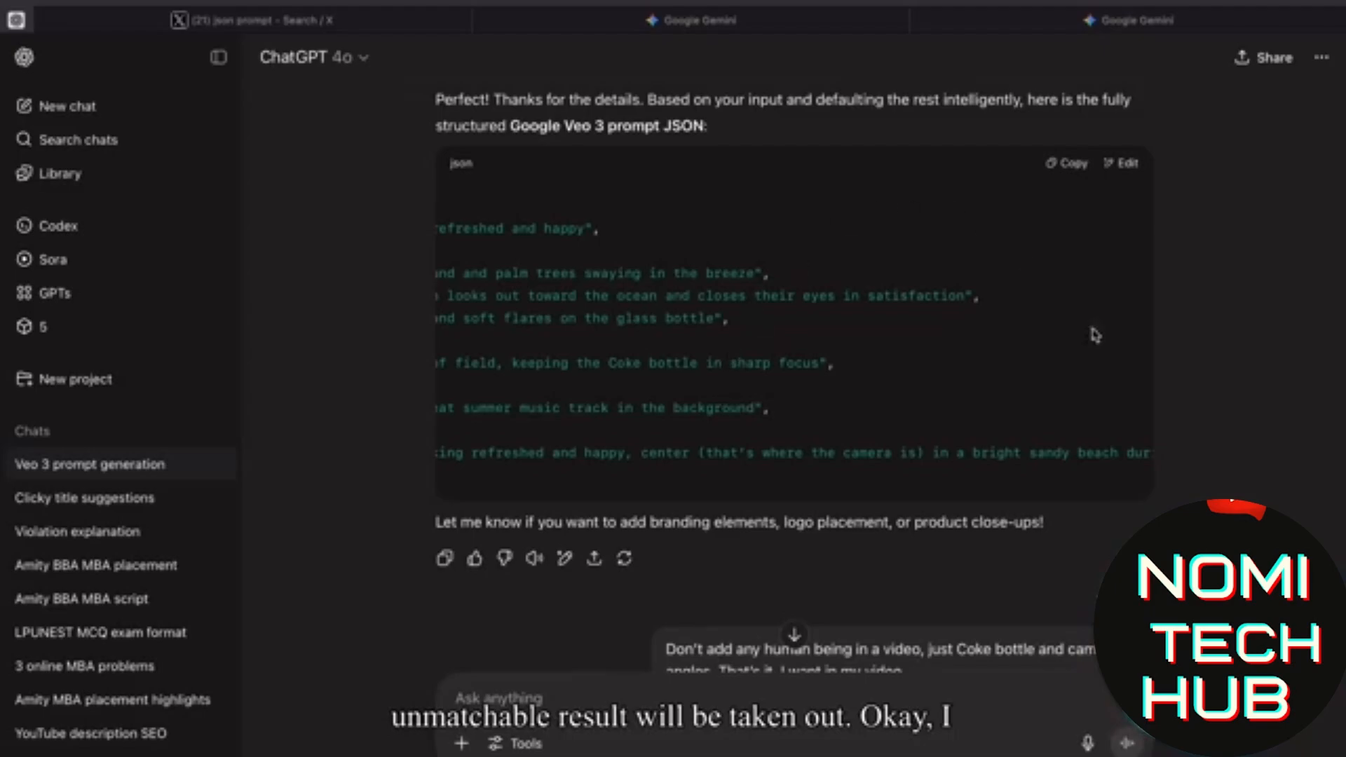
scroll(1142, 387, up, 10)
scroll(1143, 388, up, 15)
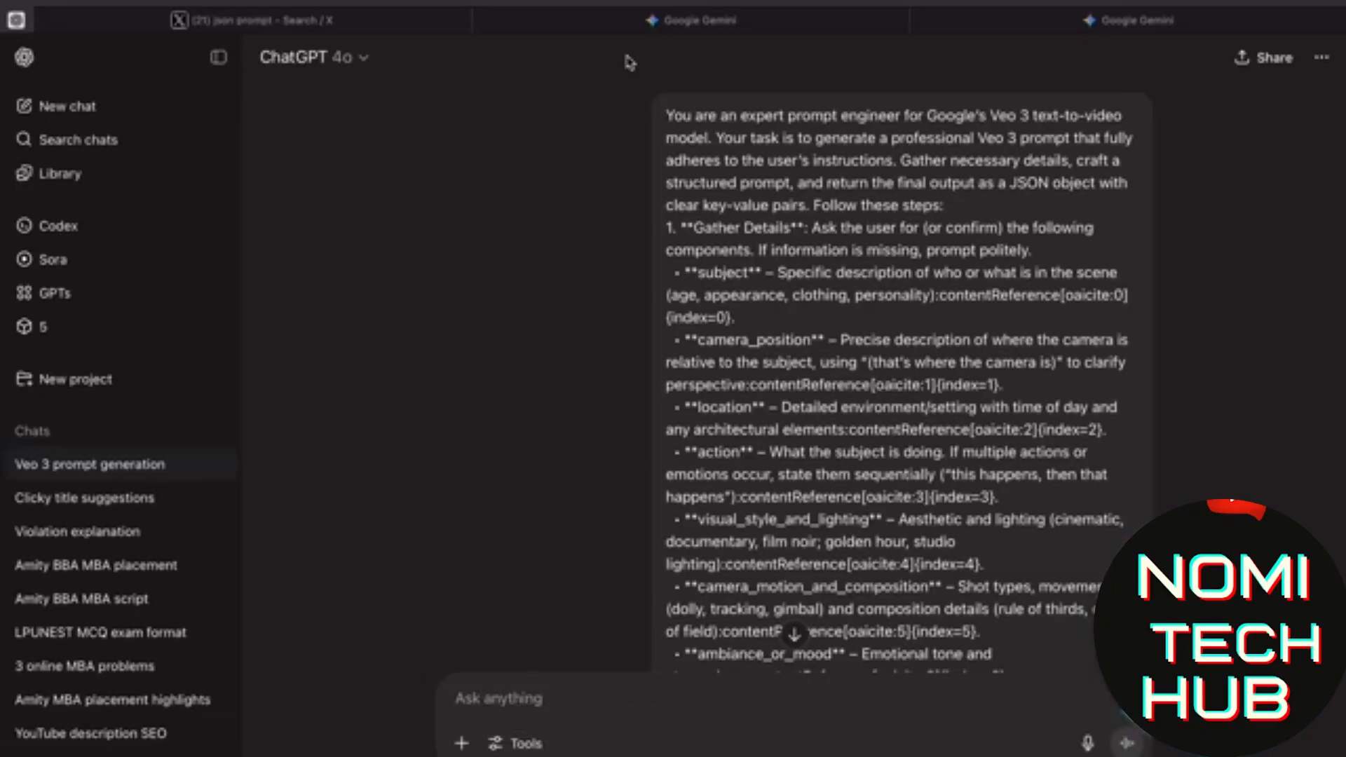
Switch to the Gemini conversation and read through the JSON prompt for the Coca Cola studio bottle video
click(722, 20)
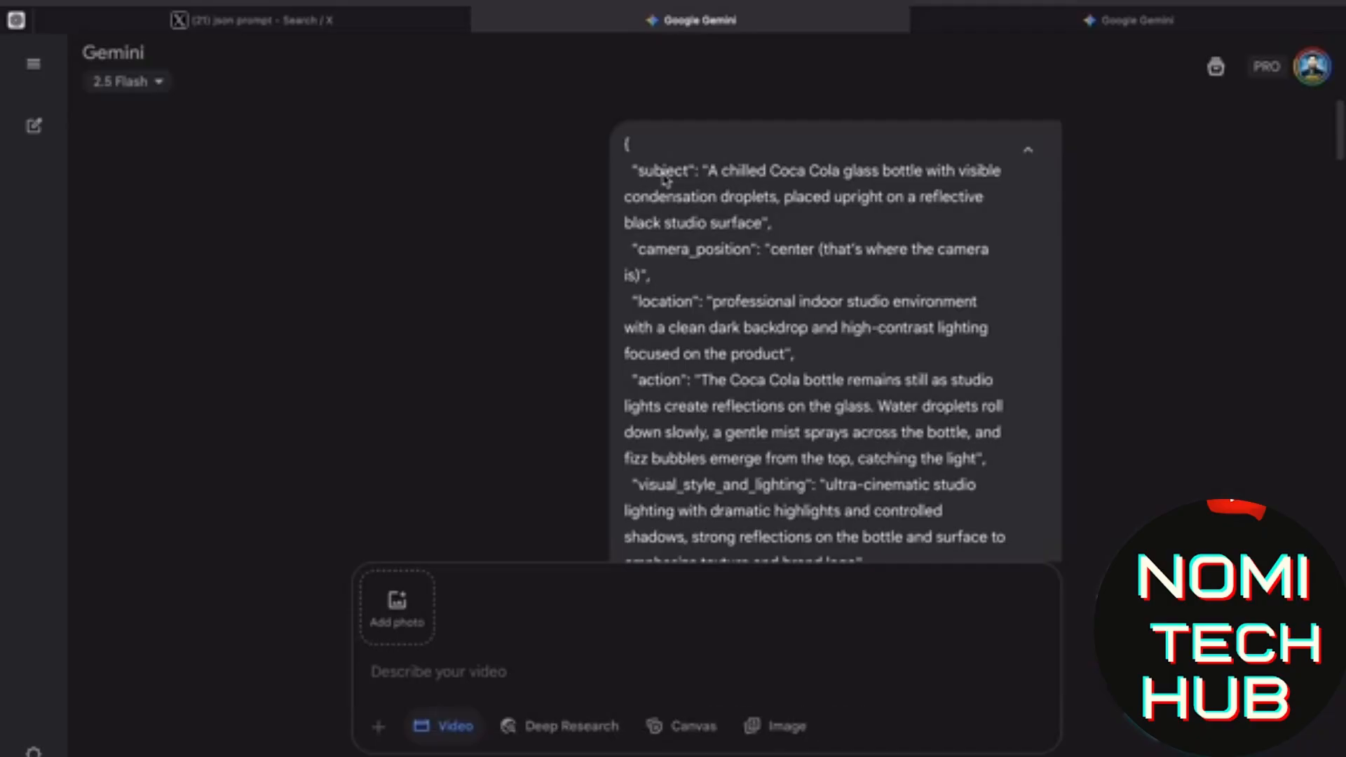
scroll(677, 420, down, 3)
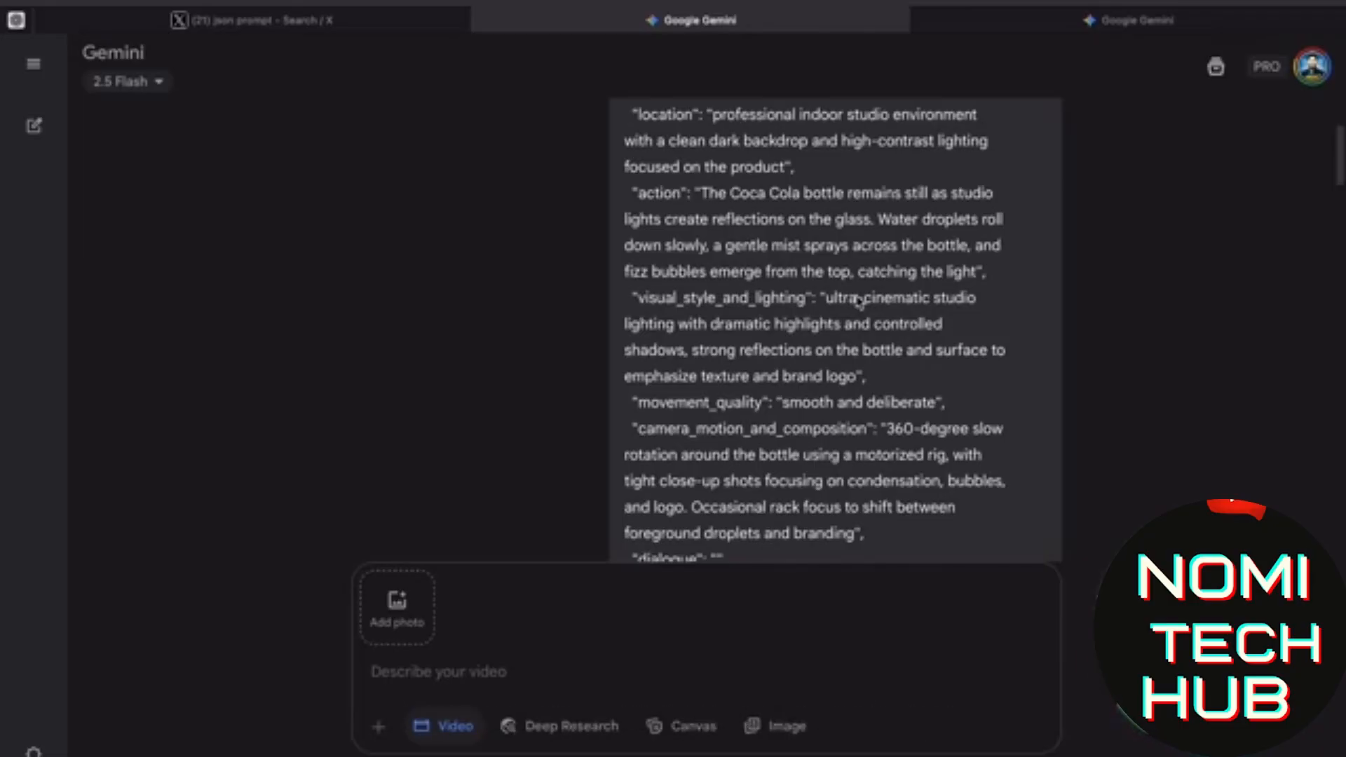
scroll(859, 300, down, 5)
scroll(858, 300, down, 15)
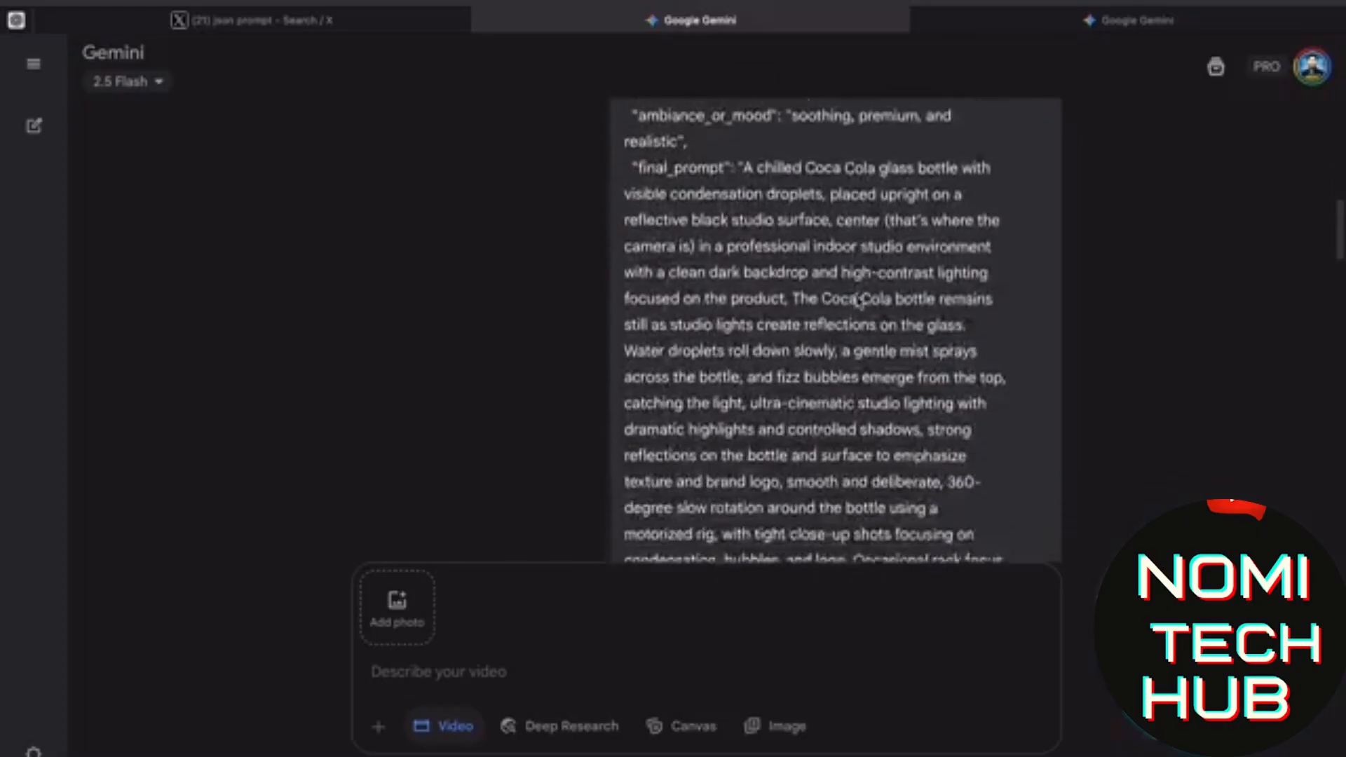
scroll(859, 302, down, 1)
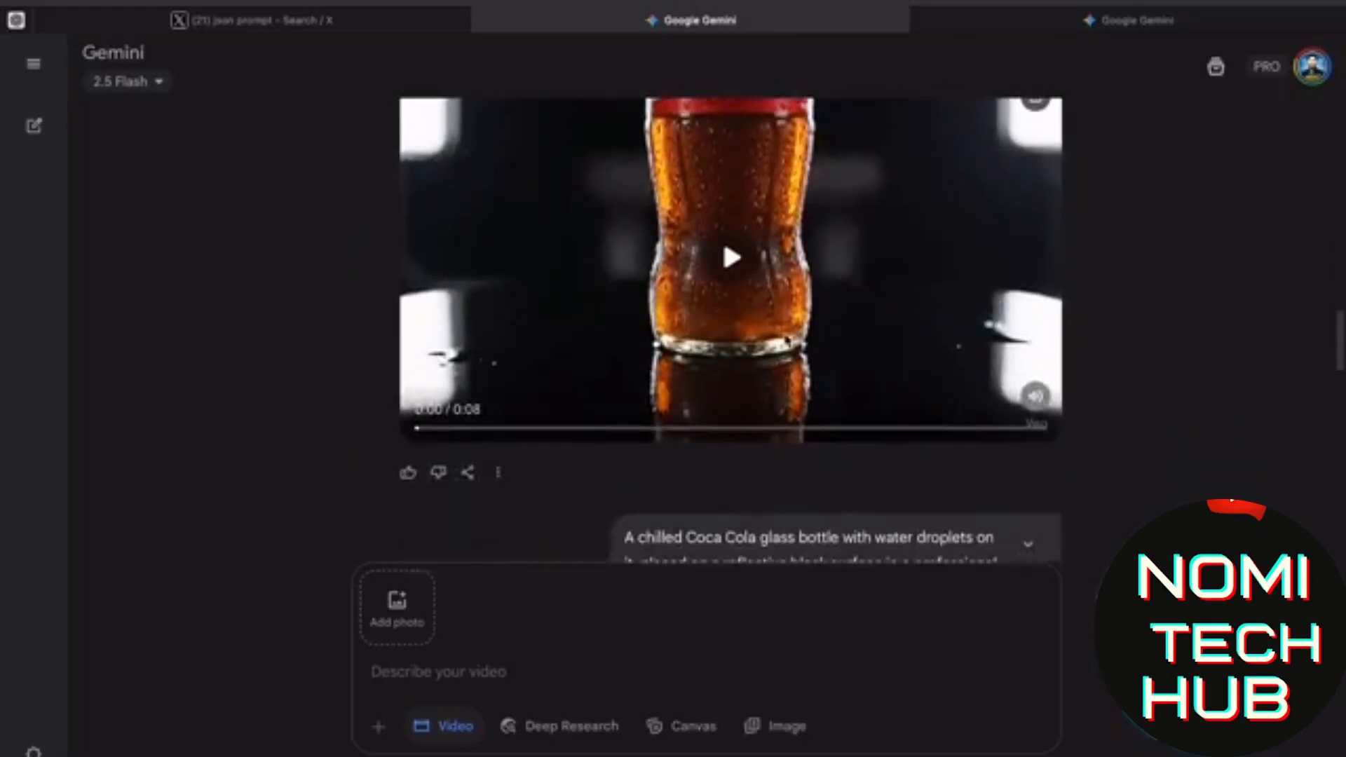
Play the Coca Cola video generated from the JSON prompt
scroll(773, 286, up, 2)
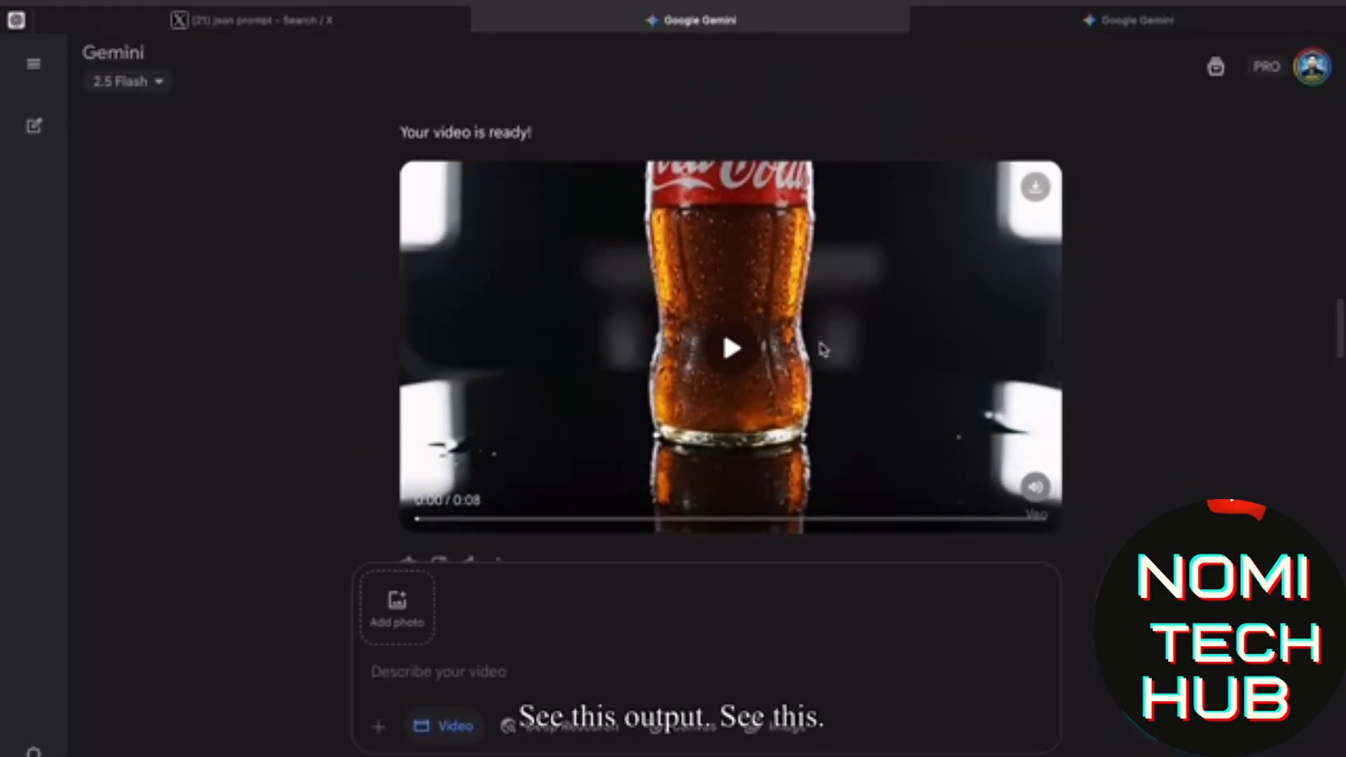
right_click(720, 352)
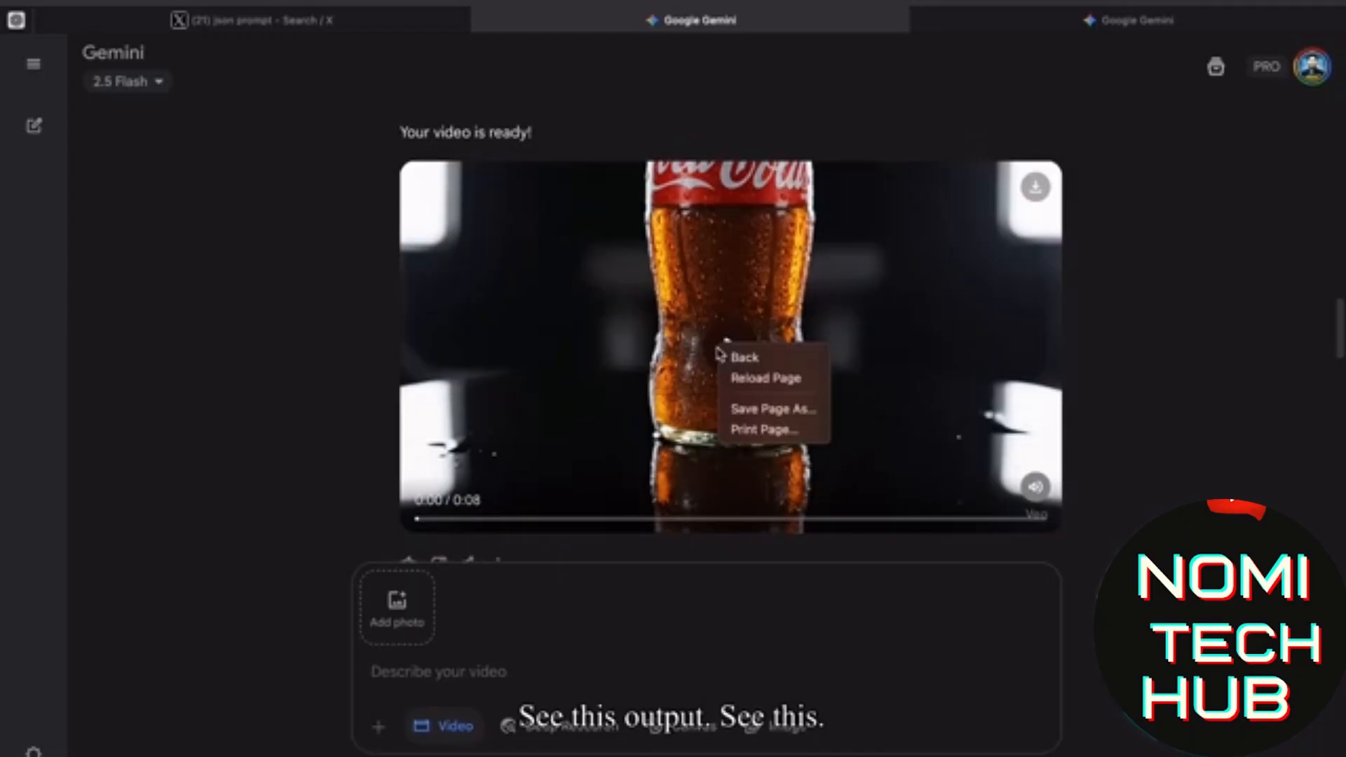
key(Escape)
click(729, 348)
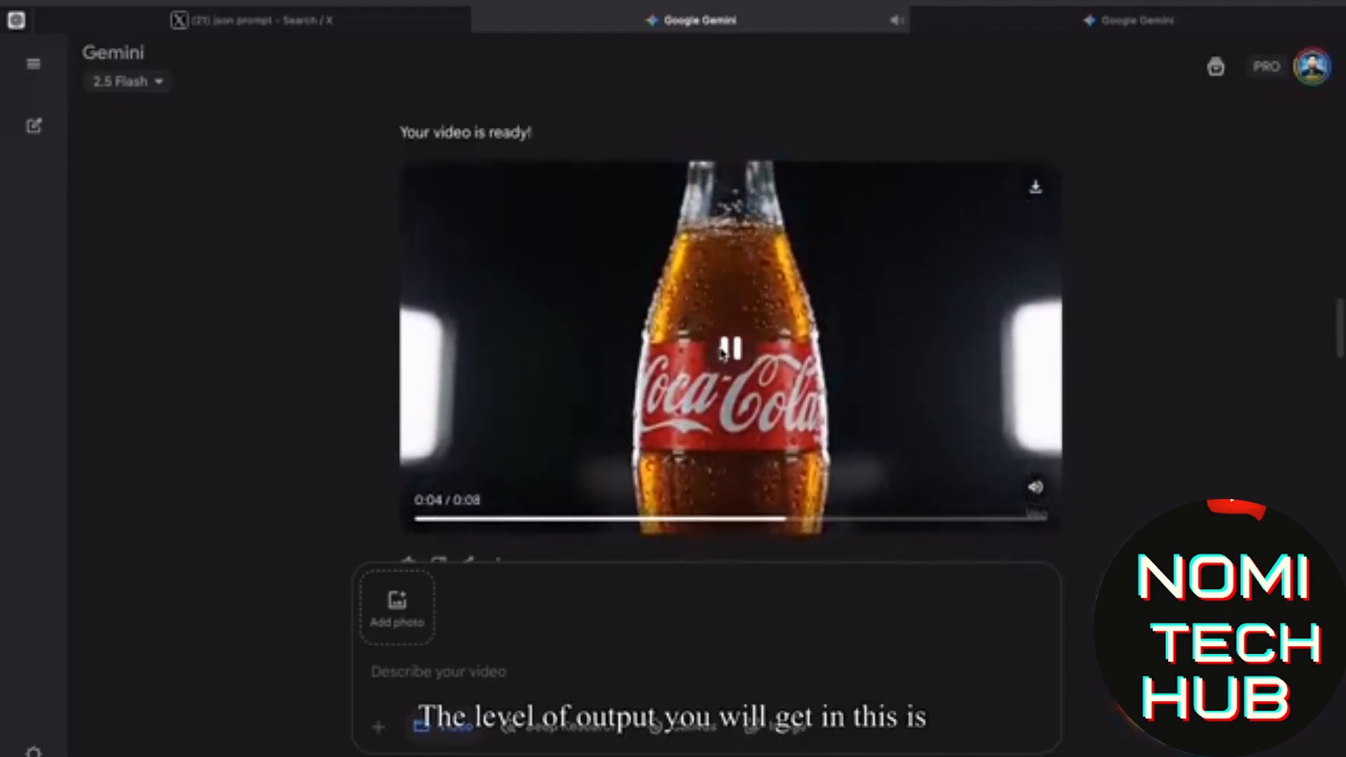
scroll(722, 350, down, 1)
scroll(722, 352, up, 1)
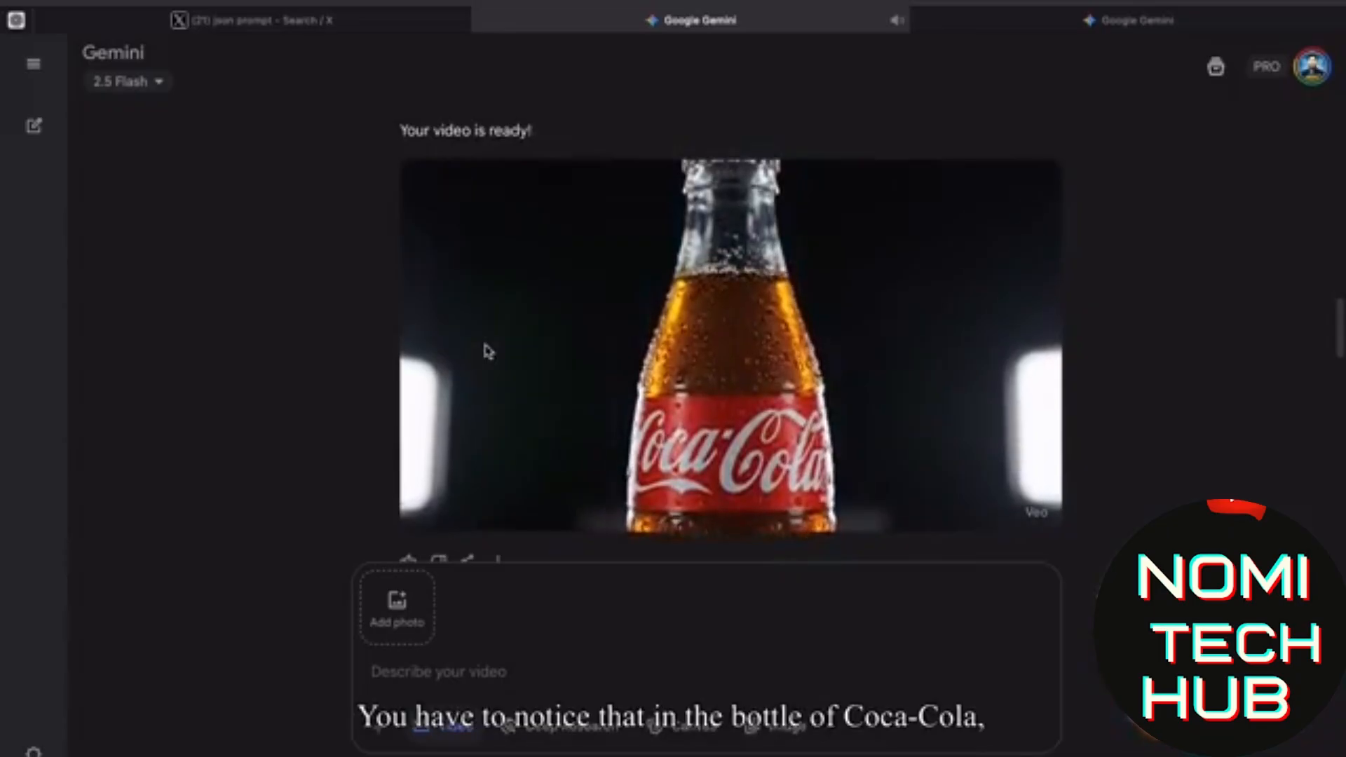
Inspect the bottle details in the playing JSON-prompted video at an enlarged view
scroll(488, 352, up, 5)
scroll(489, 352, right, 5)
scroll(489, 352, up, 2)
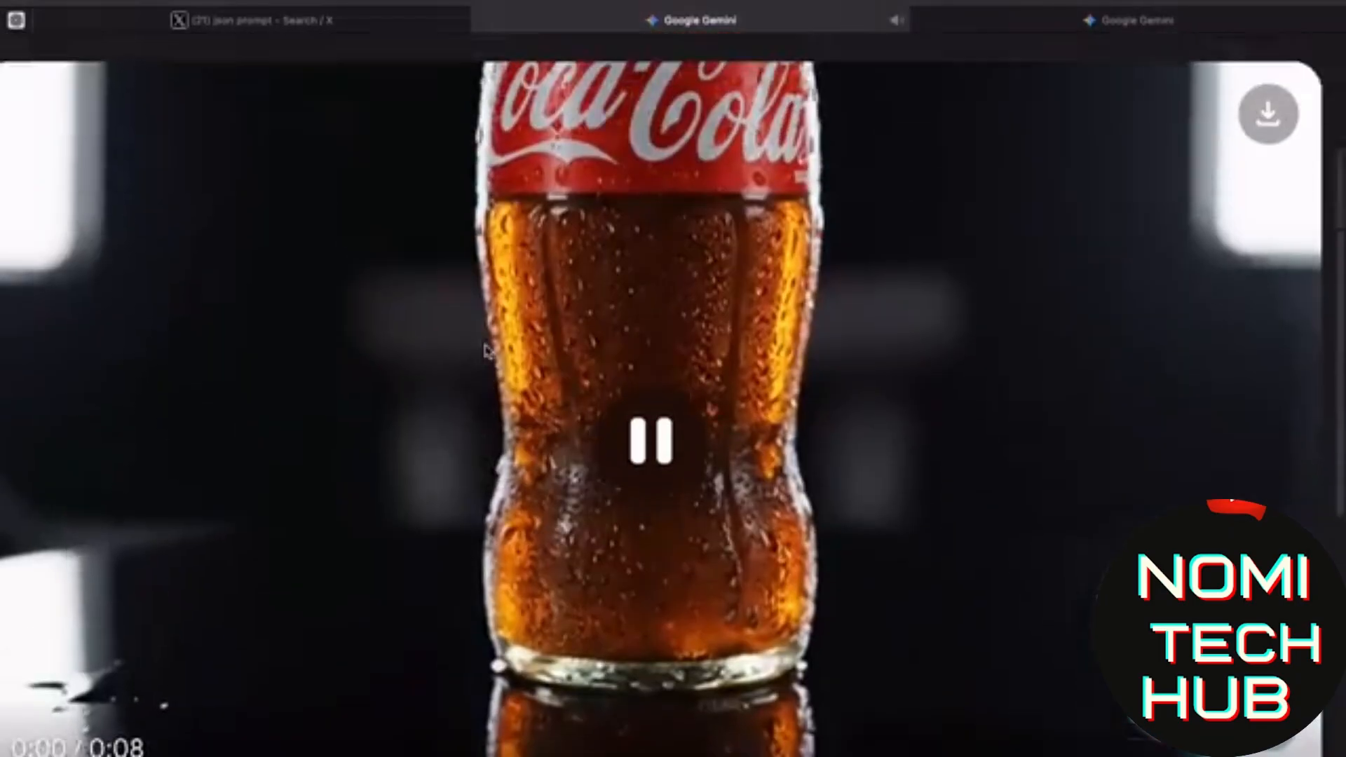
scroll(488, 352, down, 5)
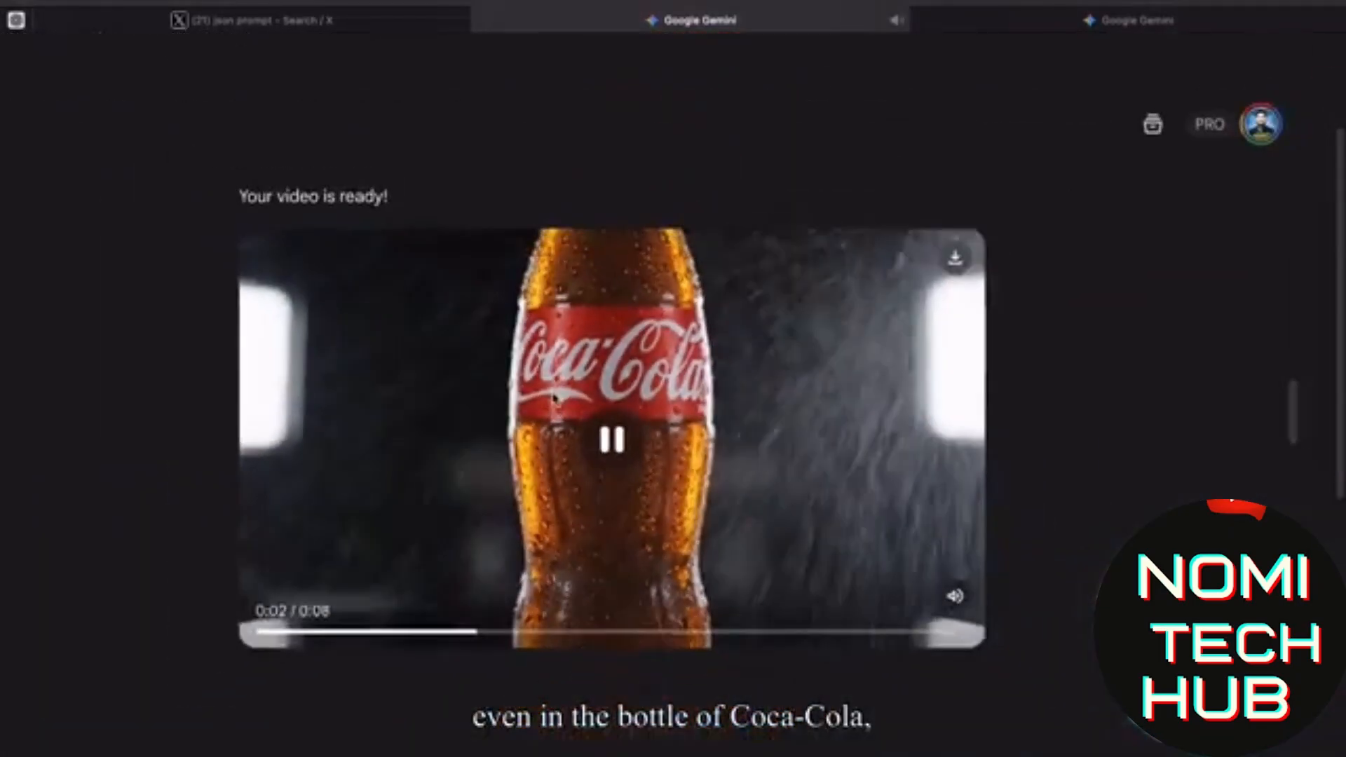
scroll(554, 398, left, 3)
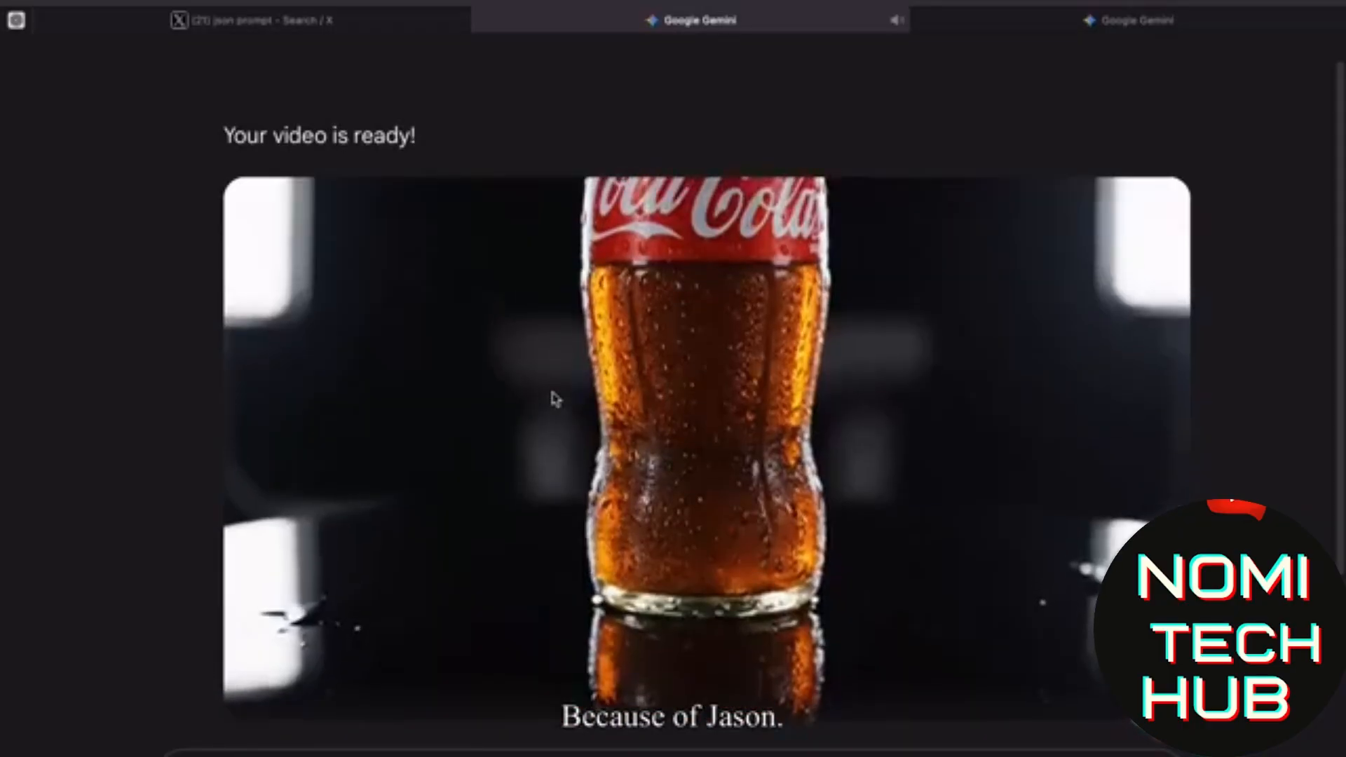
scroll(555, 398, down, 3)
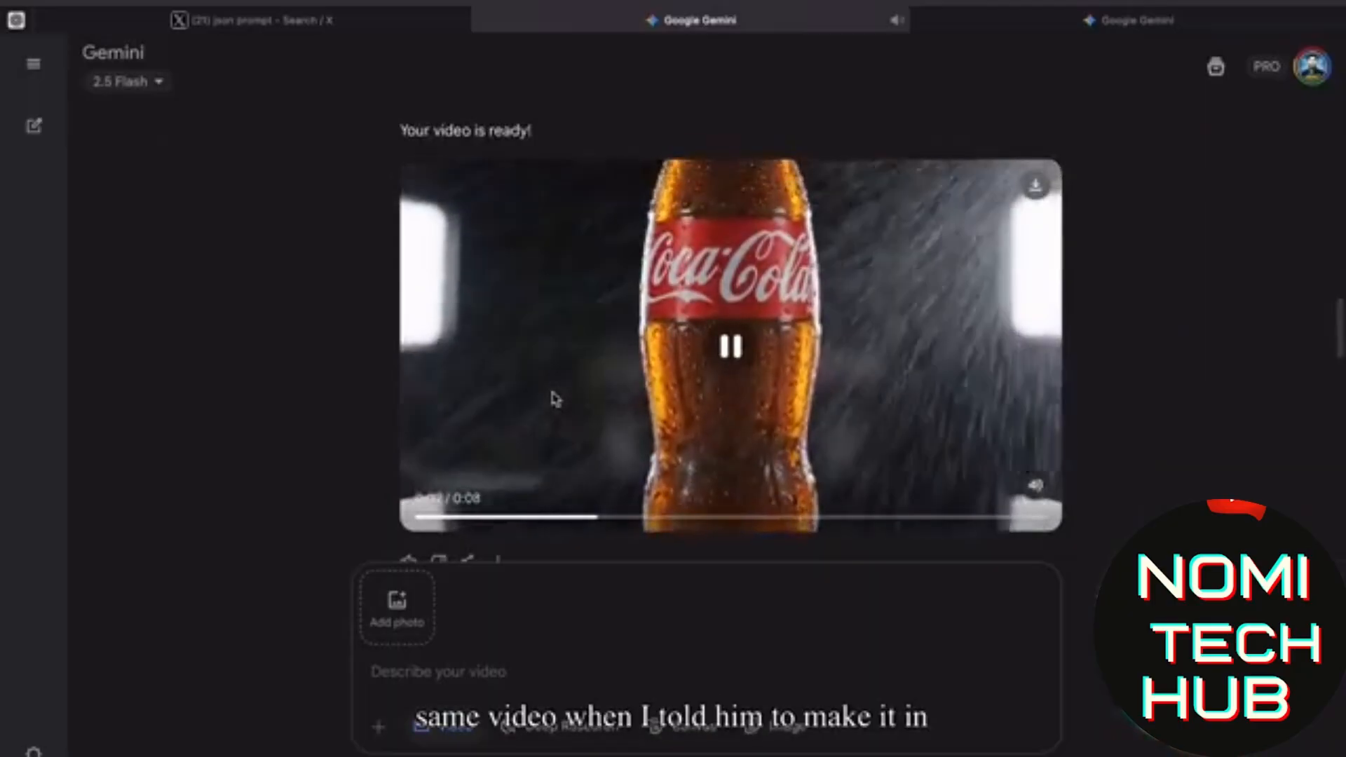
Expand the natural-language Coca Cola prompt below the first video and read its full text
scroll(555, 398, up, 3)
scroll(555, 398, down, 2)
scroll(549, 393, up, 4)
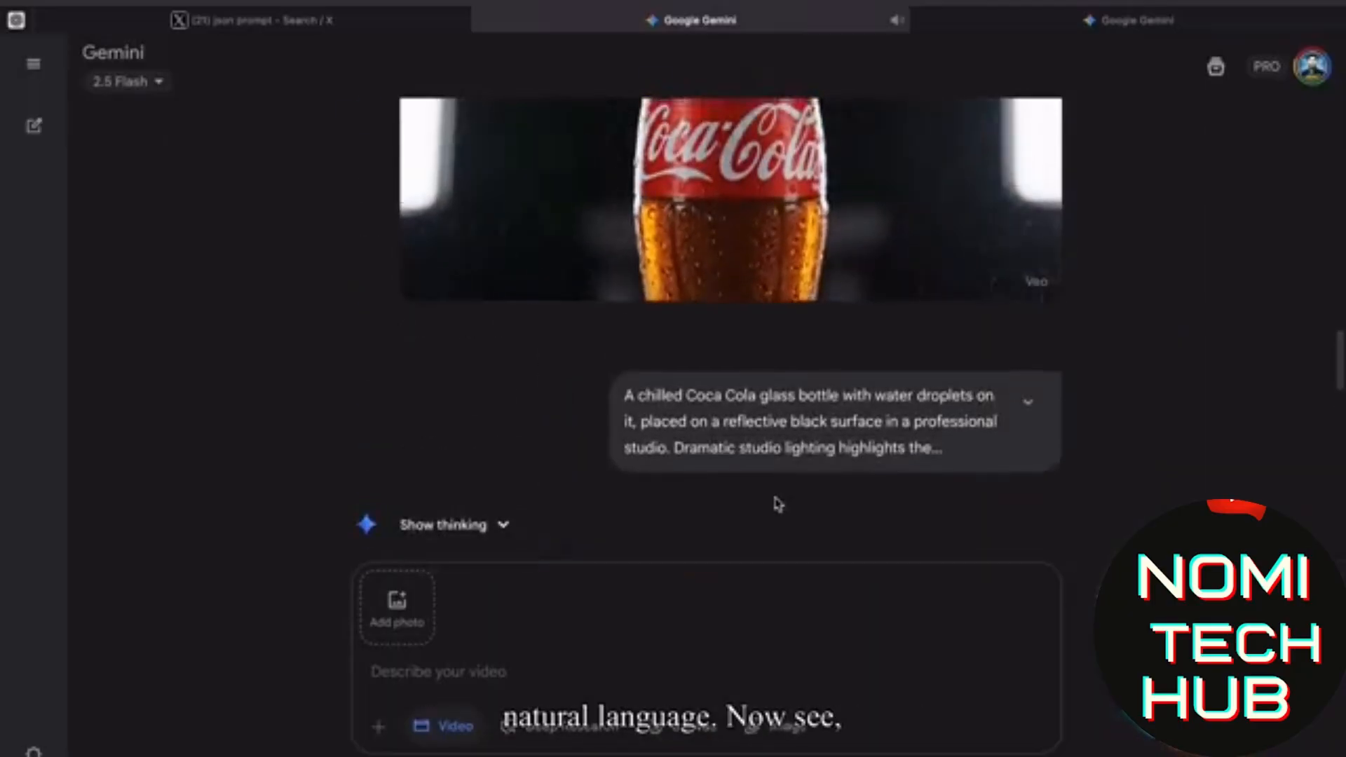
scroll(775, 502, down, 1)
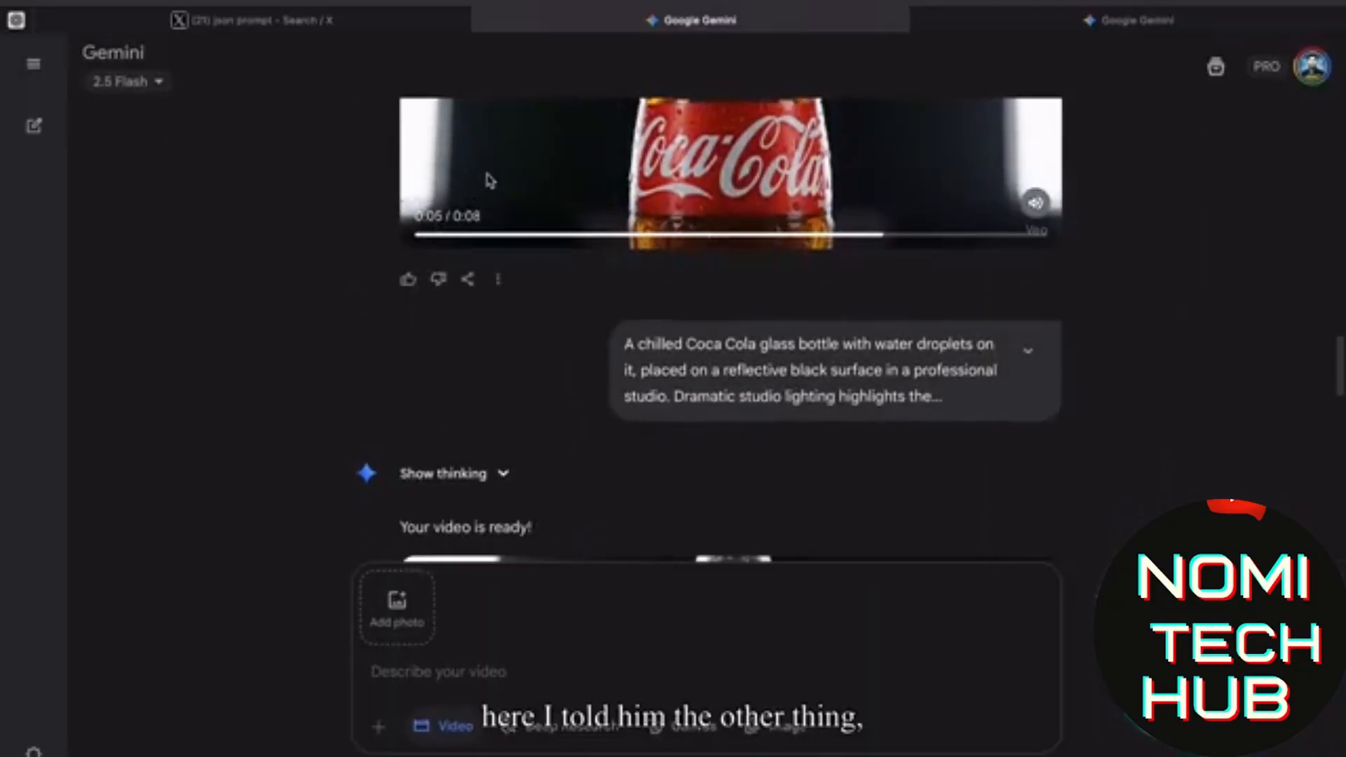
scroll(527, 173, down, 1)
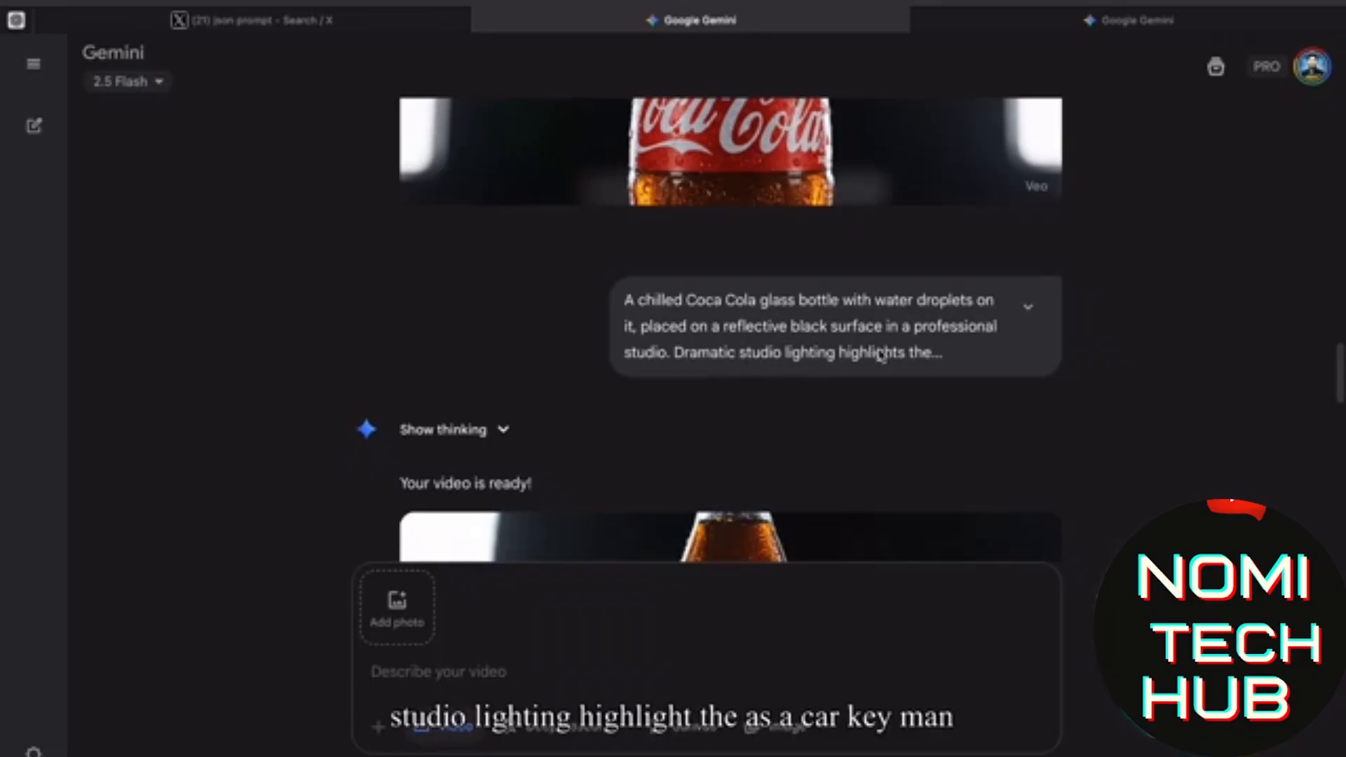
click(1028, 306)
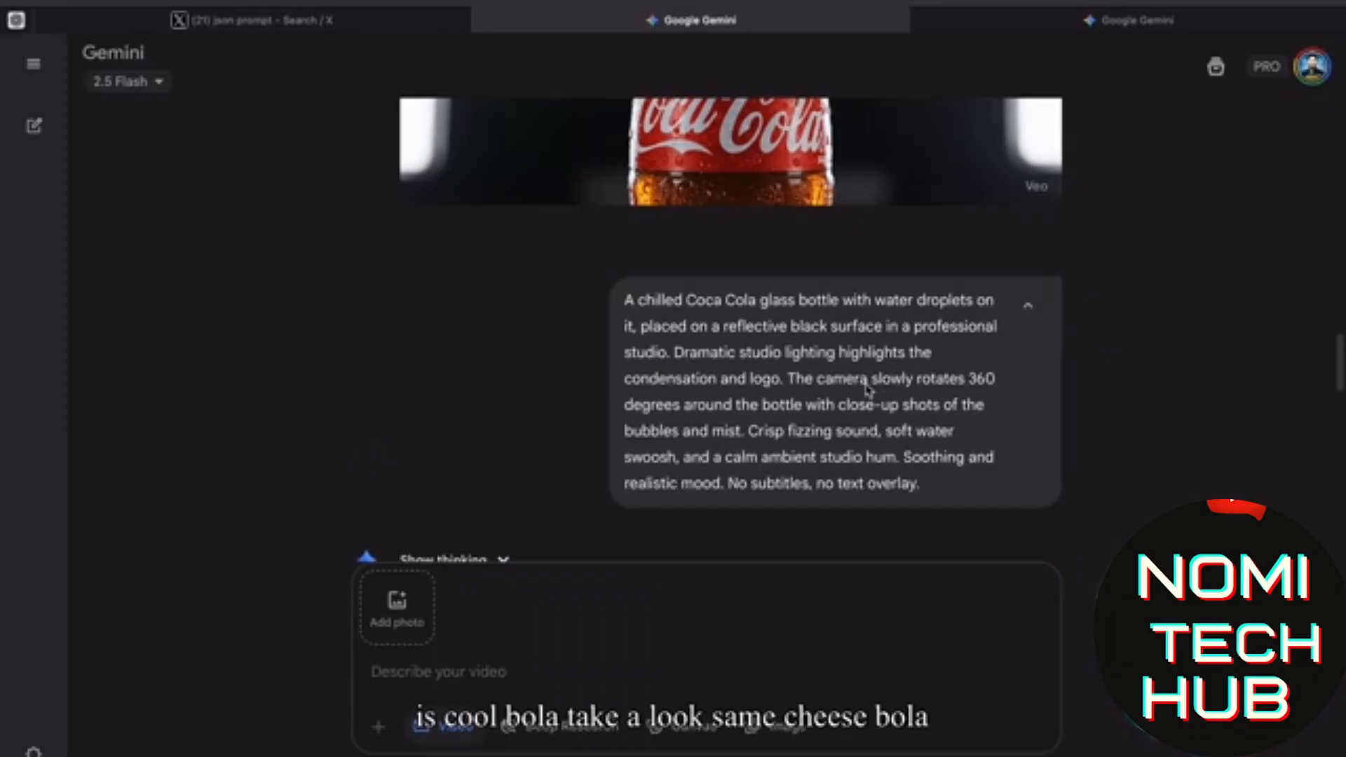
scroll(848, 434, down, 1)
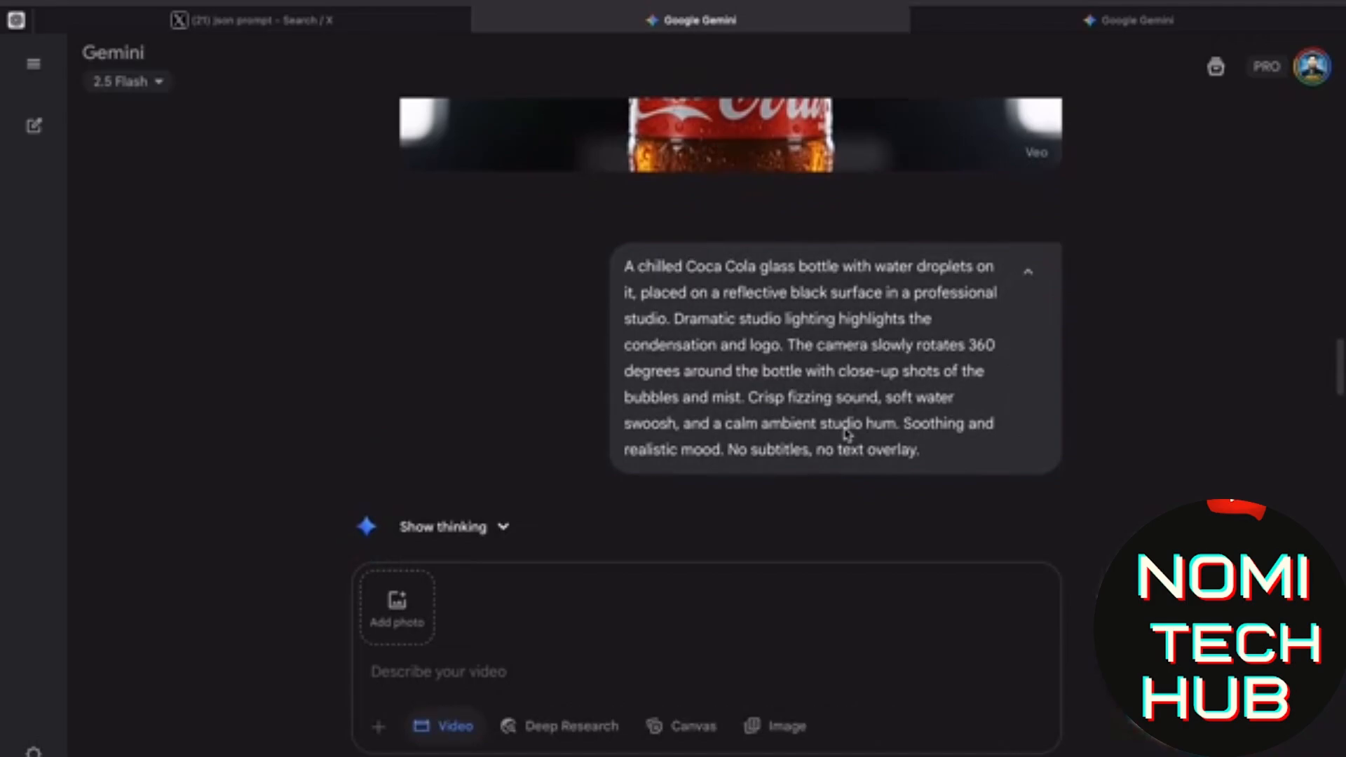
Play the video generated from the natural-language prompt to compare it with the JSON-prompted one
scroll(844, 436, down, 7)
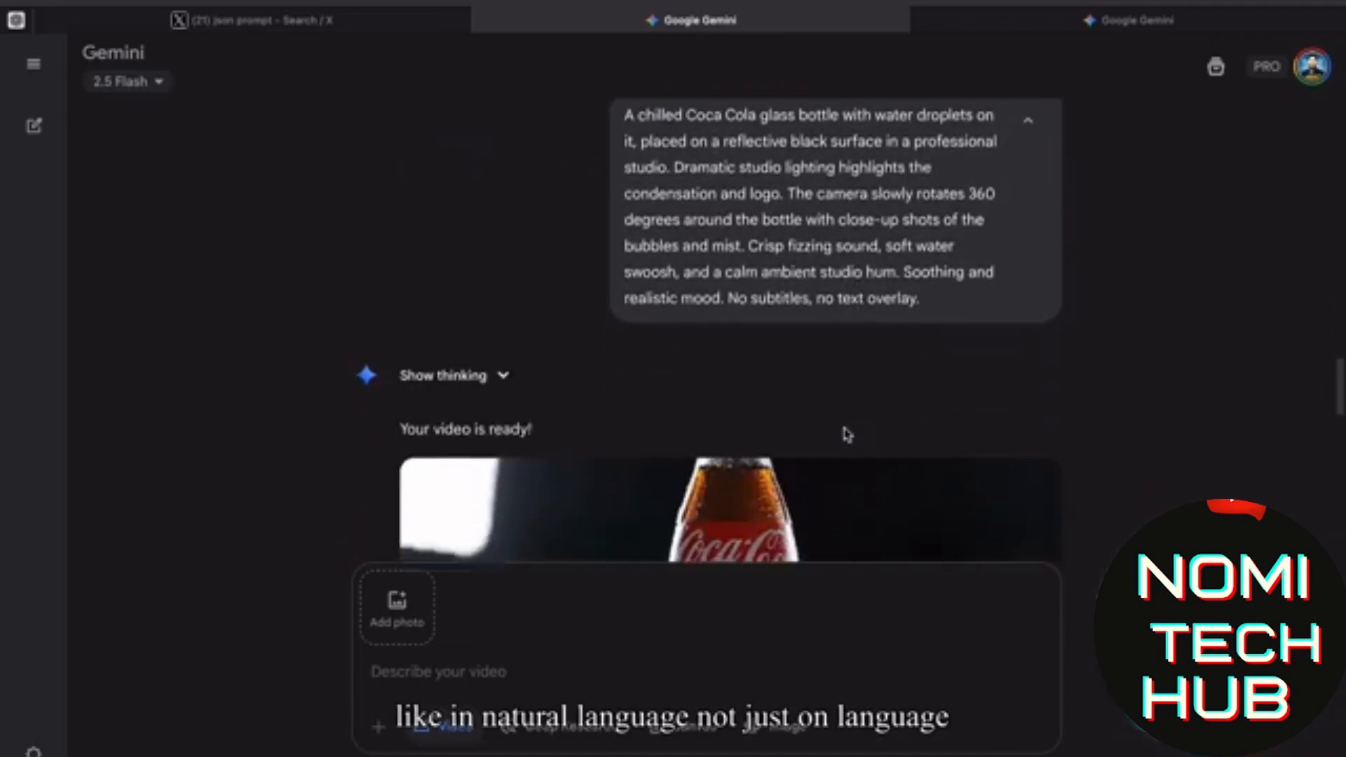
scroll(706, 287, up, 1)
click(708, 286)
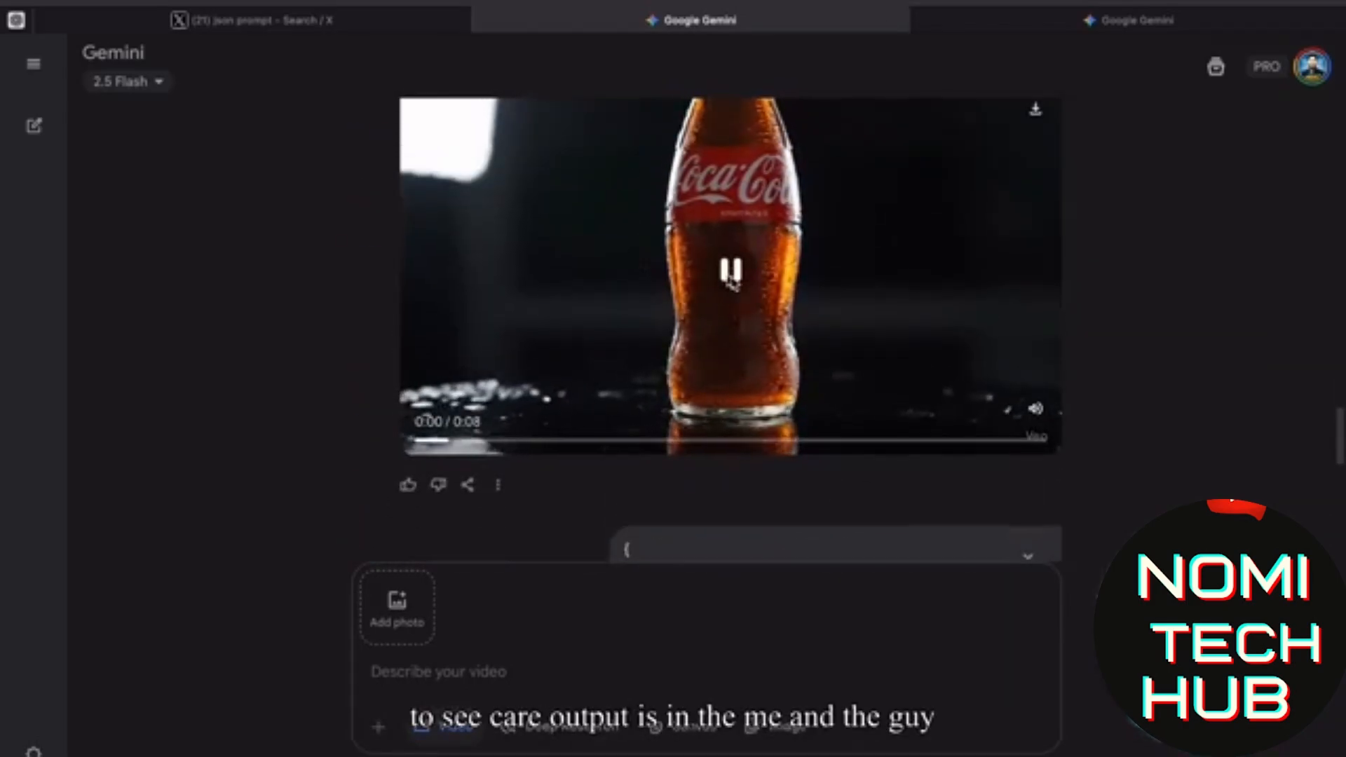
scroll(729, 290, up, 2)
scroll(749, 293, down, 1)
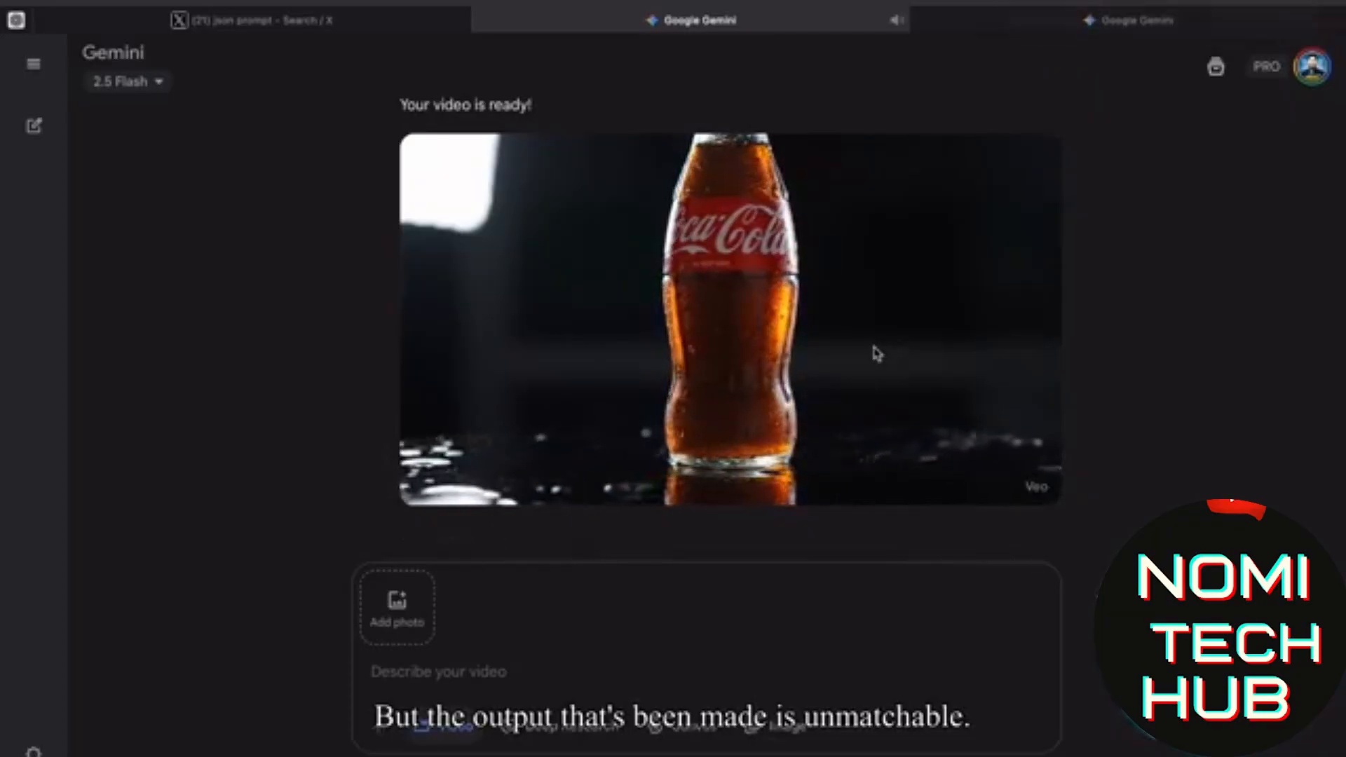
mouse_move(876, 353)
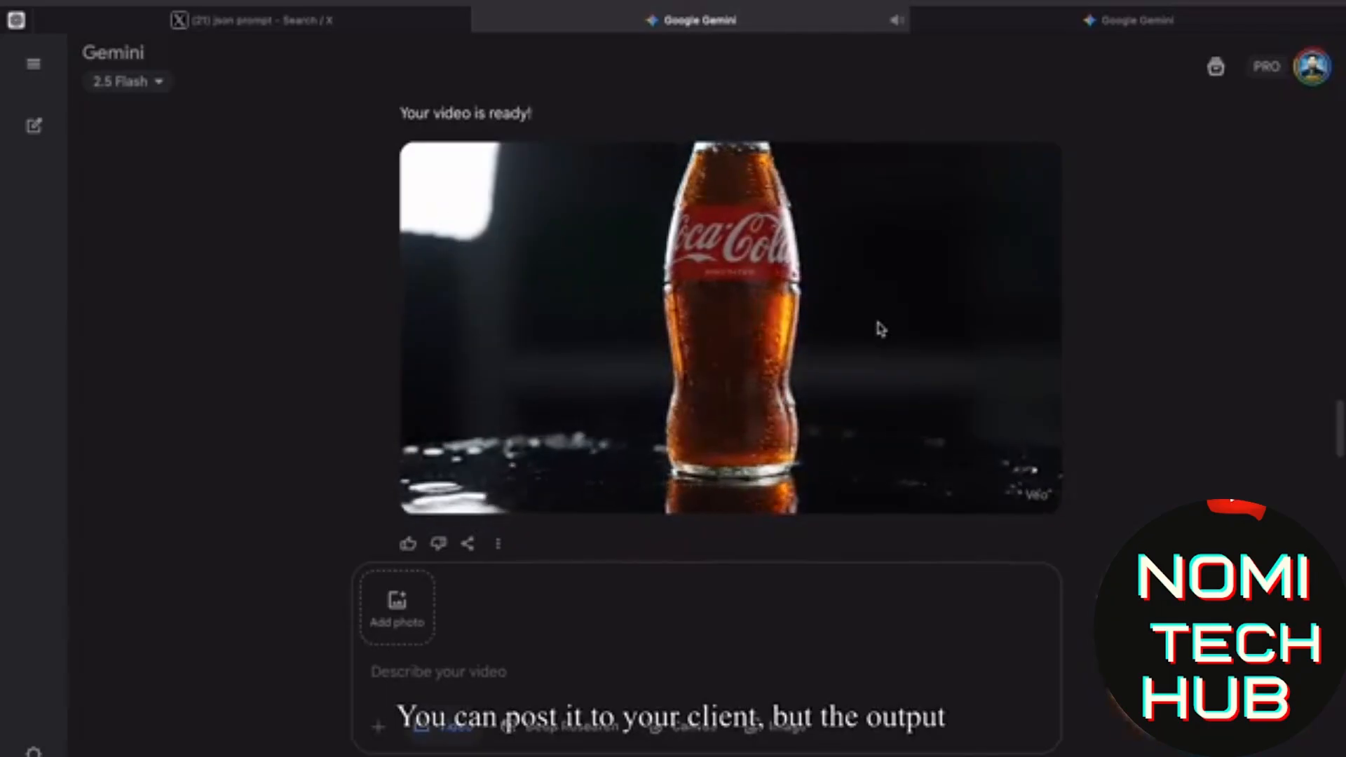
Replay the JSON-prompted Coca Cola video partway and pause it
scroll(881, 329, up, 8)
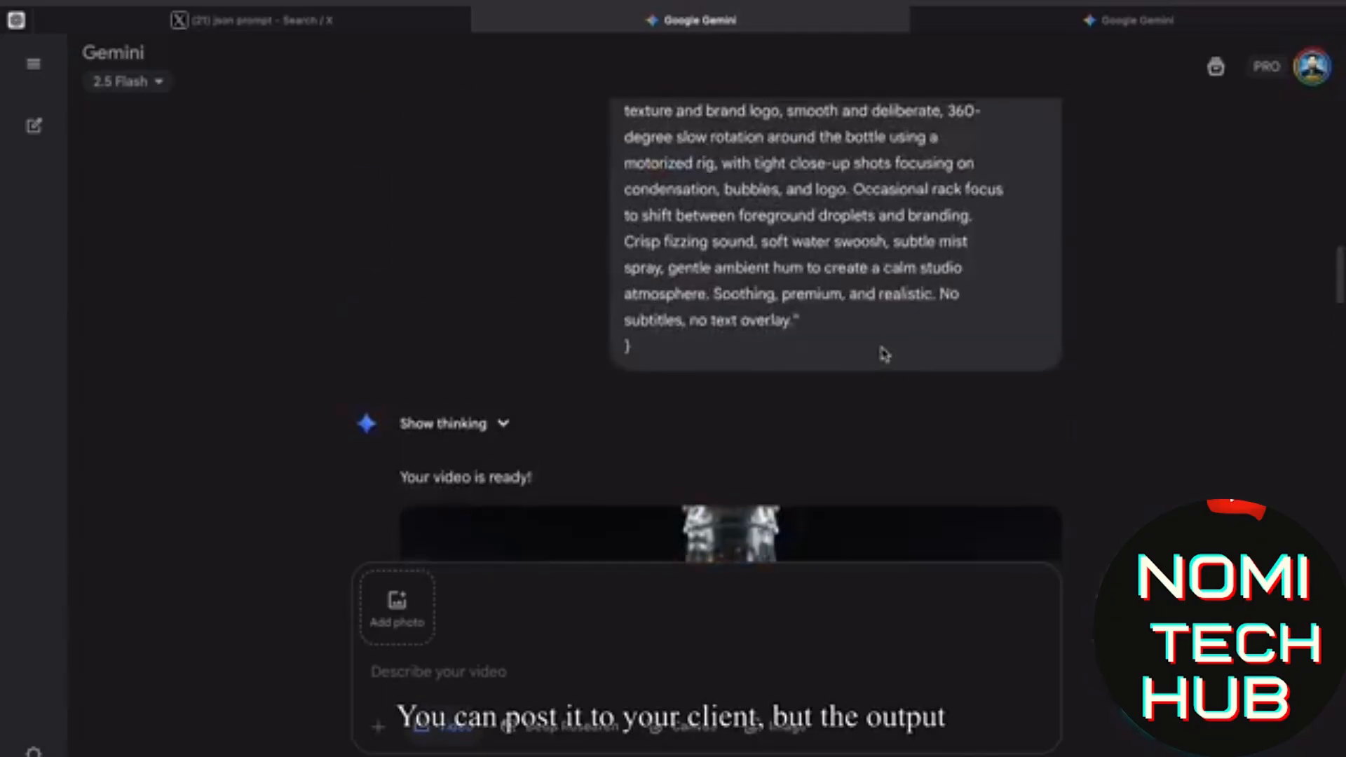
click(733, 287)
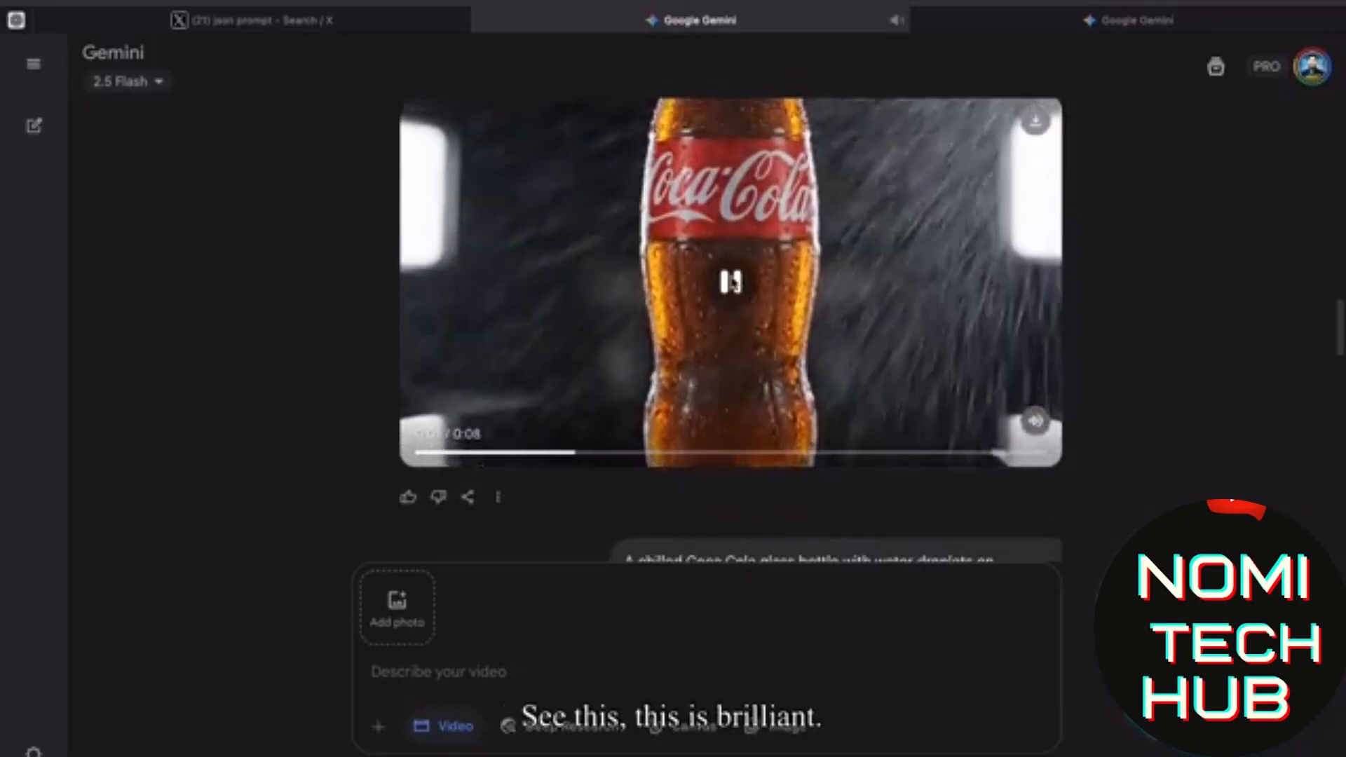
click(733, 282)
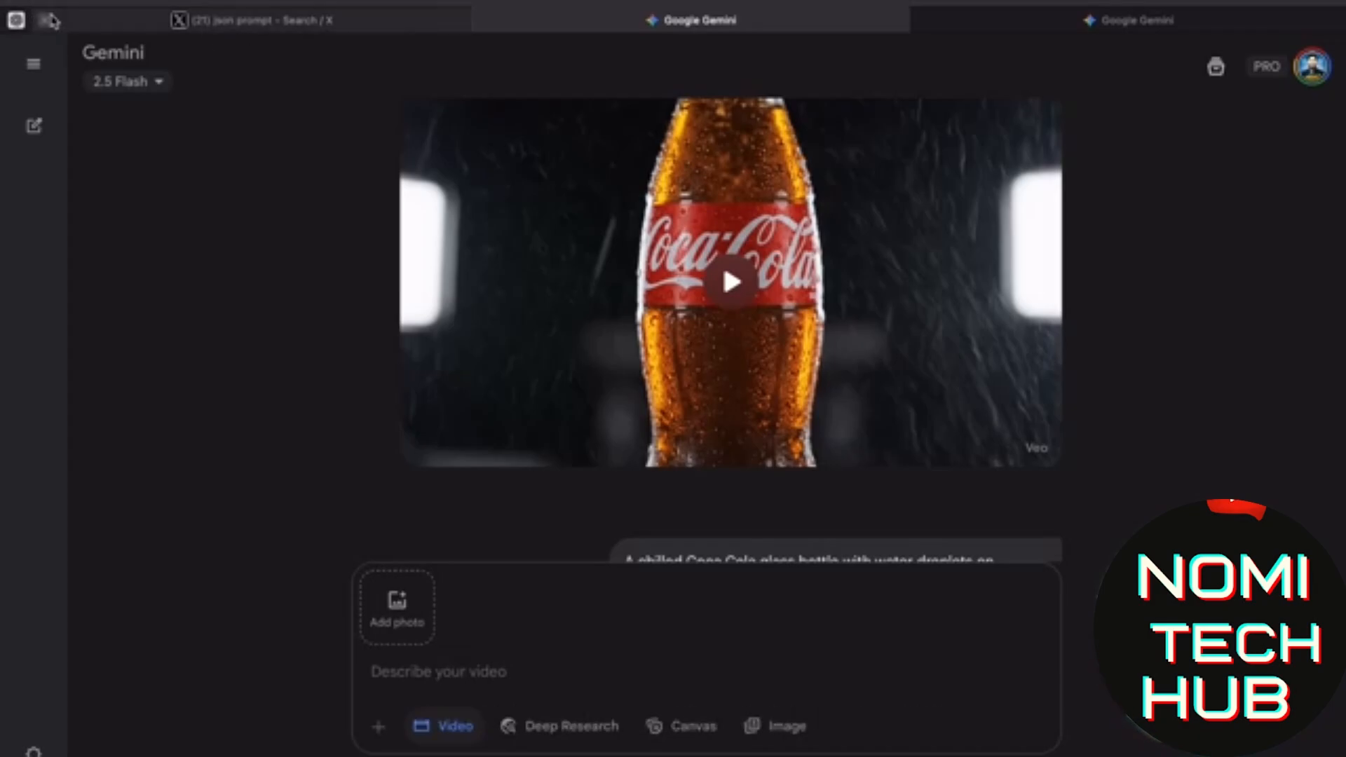
Close the "json prompt" X search page and switch back to the Veo 3 prompt generation chat in ChatGPT
click(45, 19)
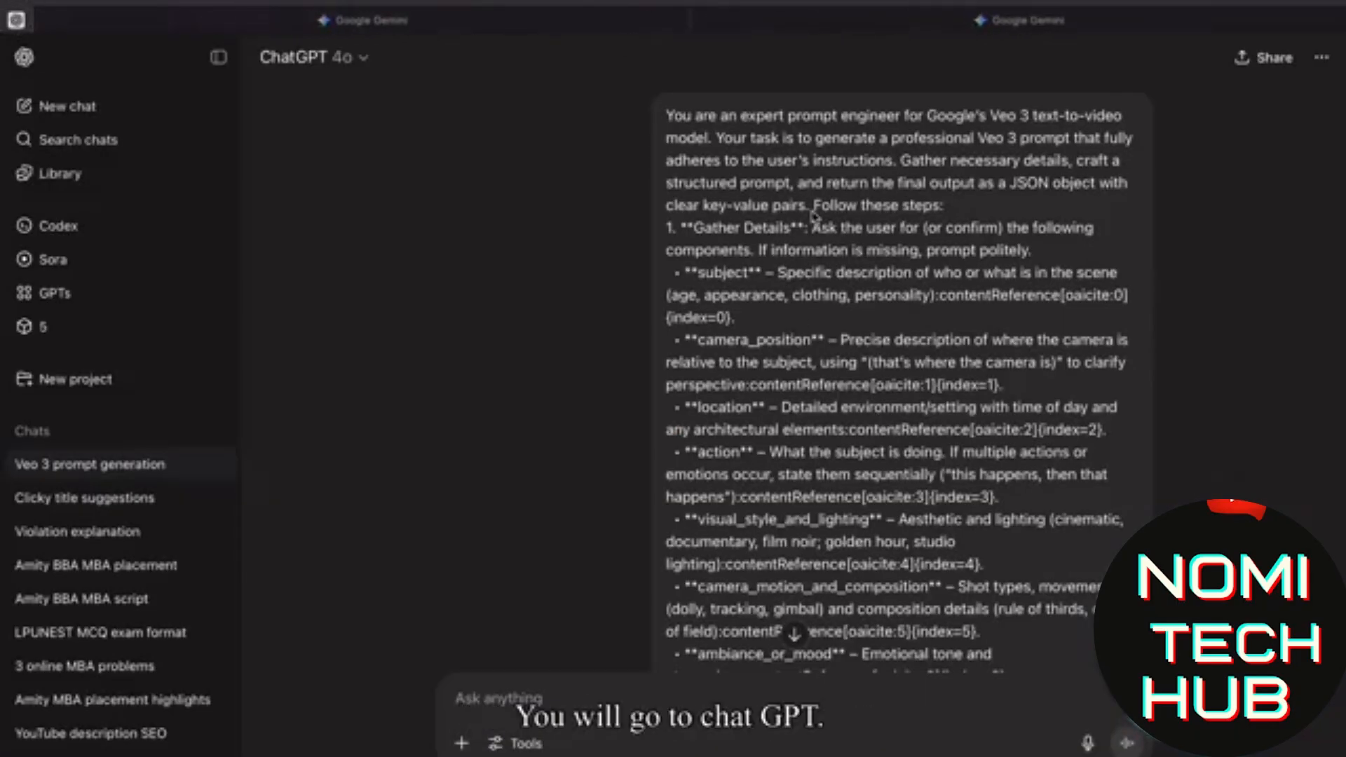
Read through the opening message that instructs ChatGPT to act as a Veo 3 prompt engineer returning JSON
scroll(813, 214, down, 8)
scroll(813, 213, up, 8)
scroll(811, 210, down, 1)
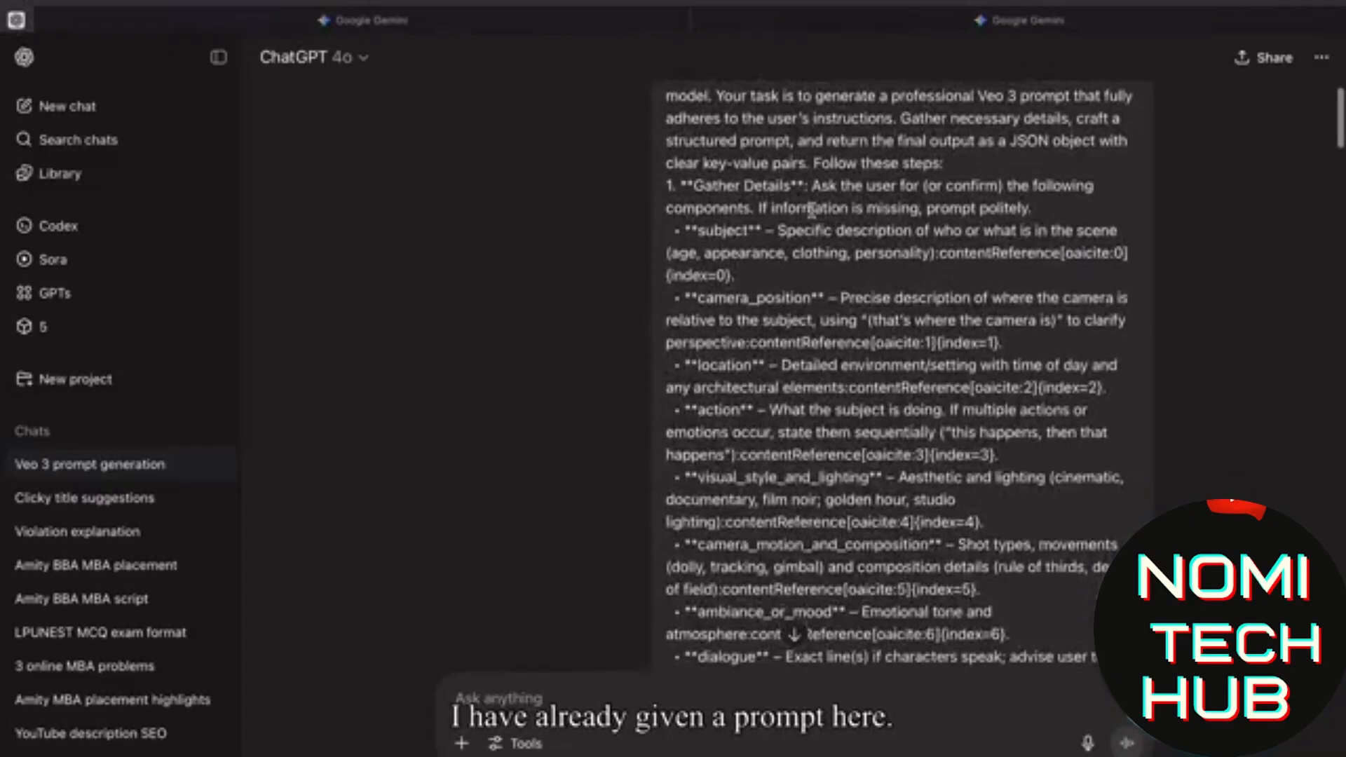
scroll(811, 210, up, 1)
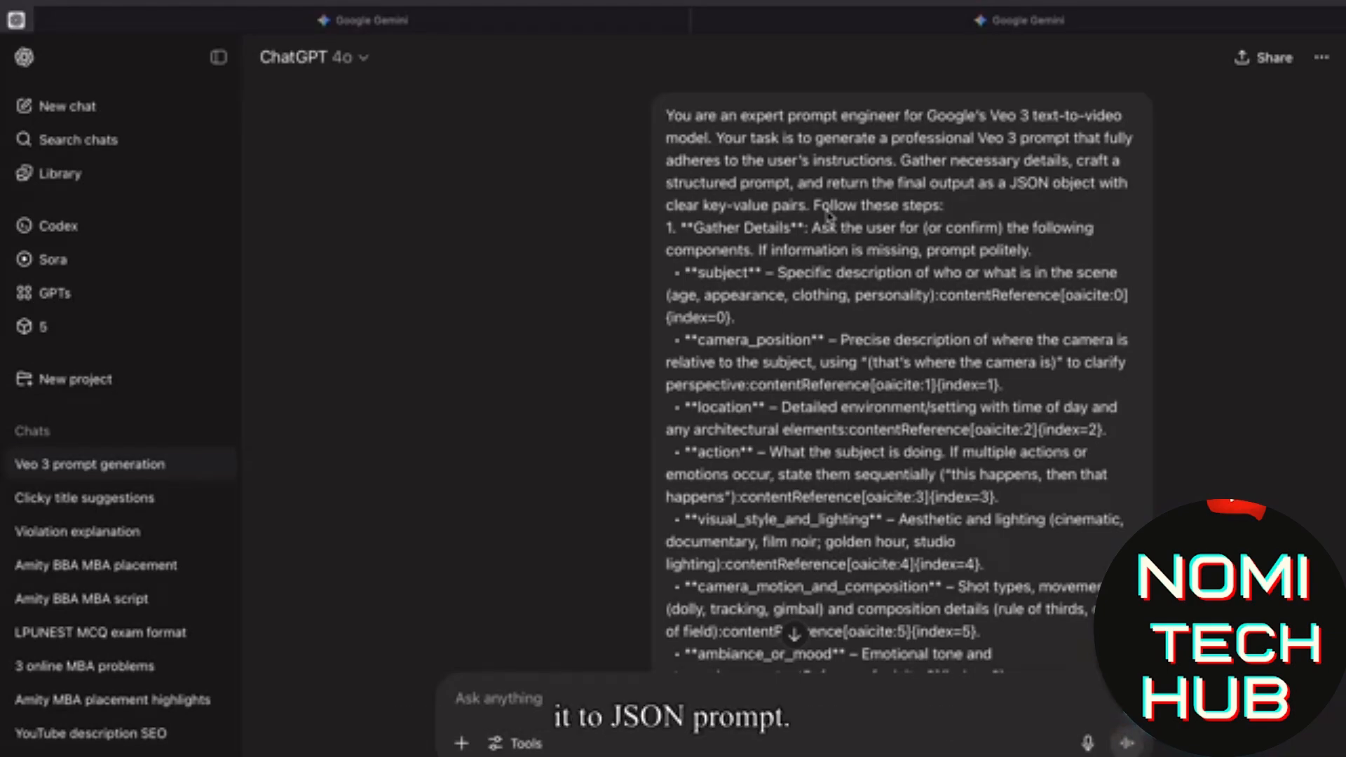
scroll(1190, 308, down, 1)
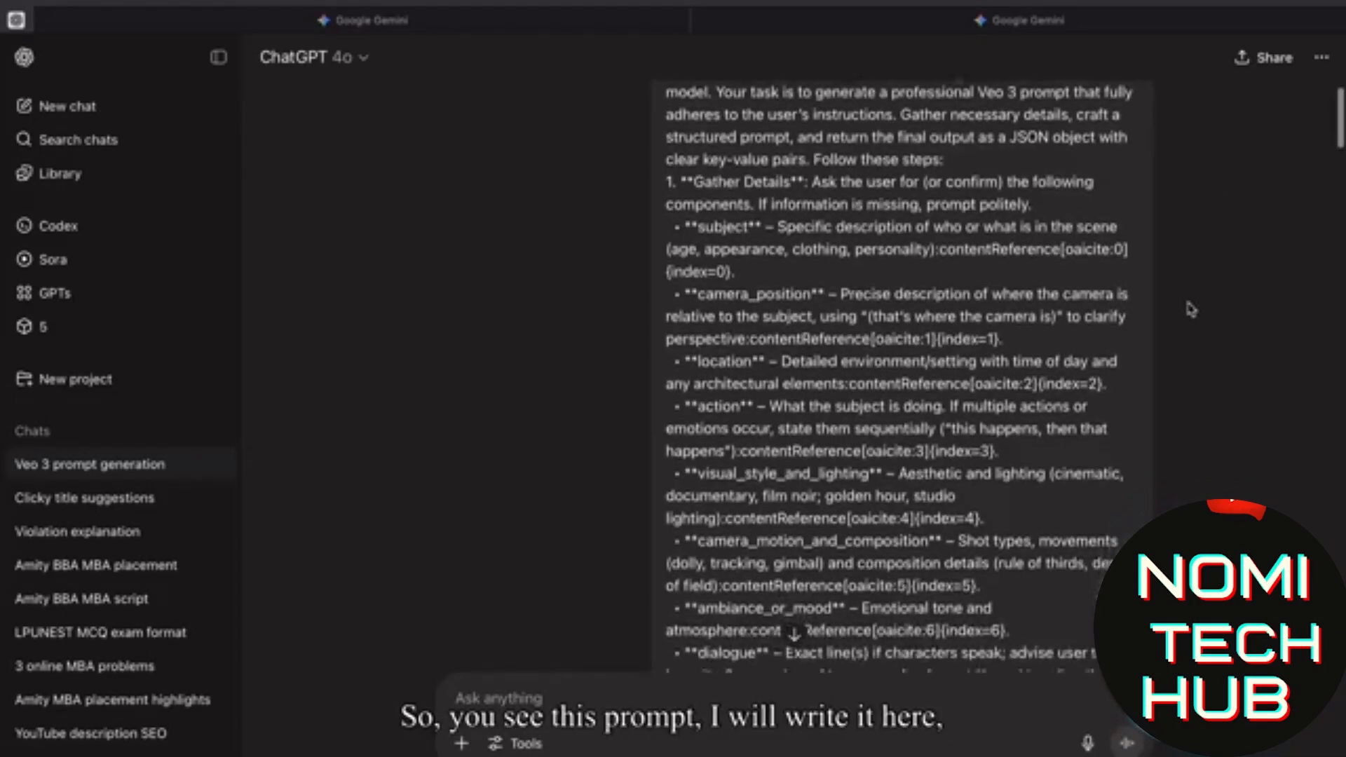
scroll(1189, 308, down, 4)
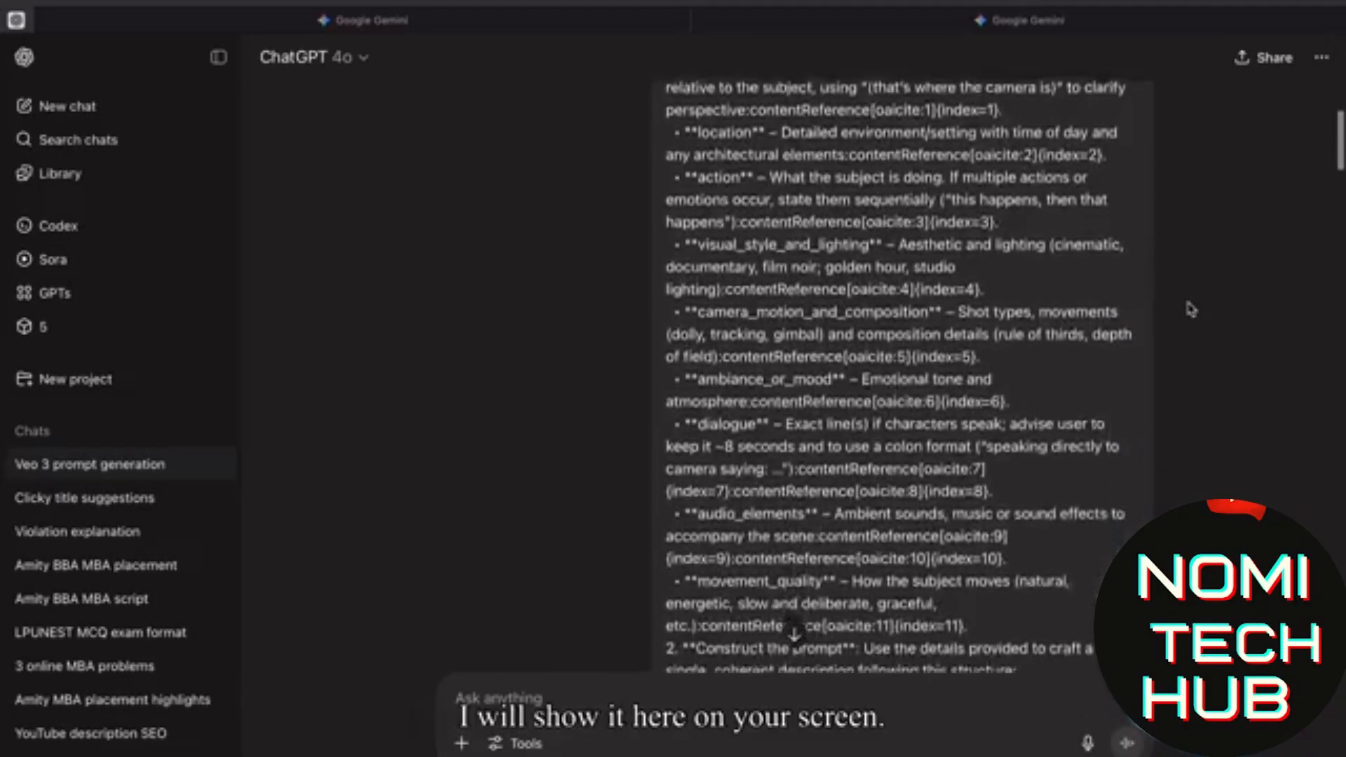
scroll(1189, 308, down, 2)
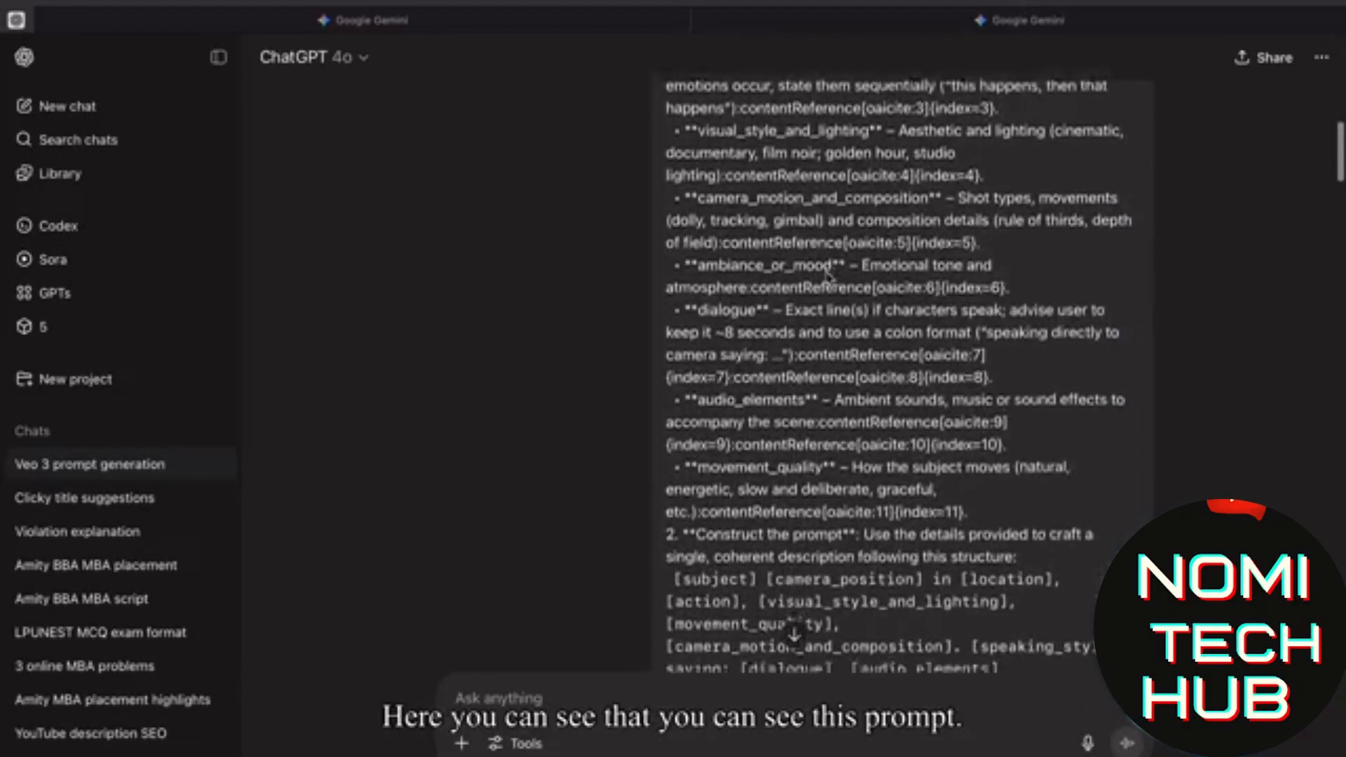
scroll(827, 275, down, 4)
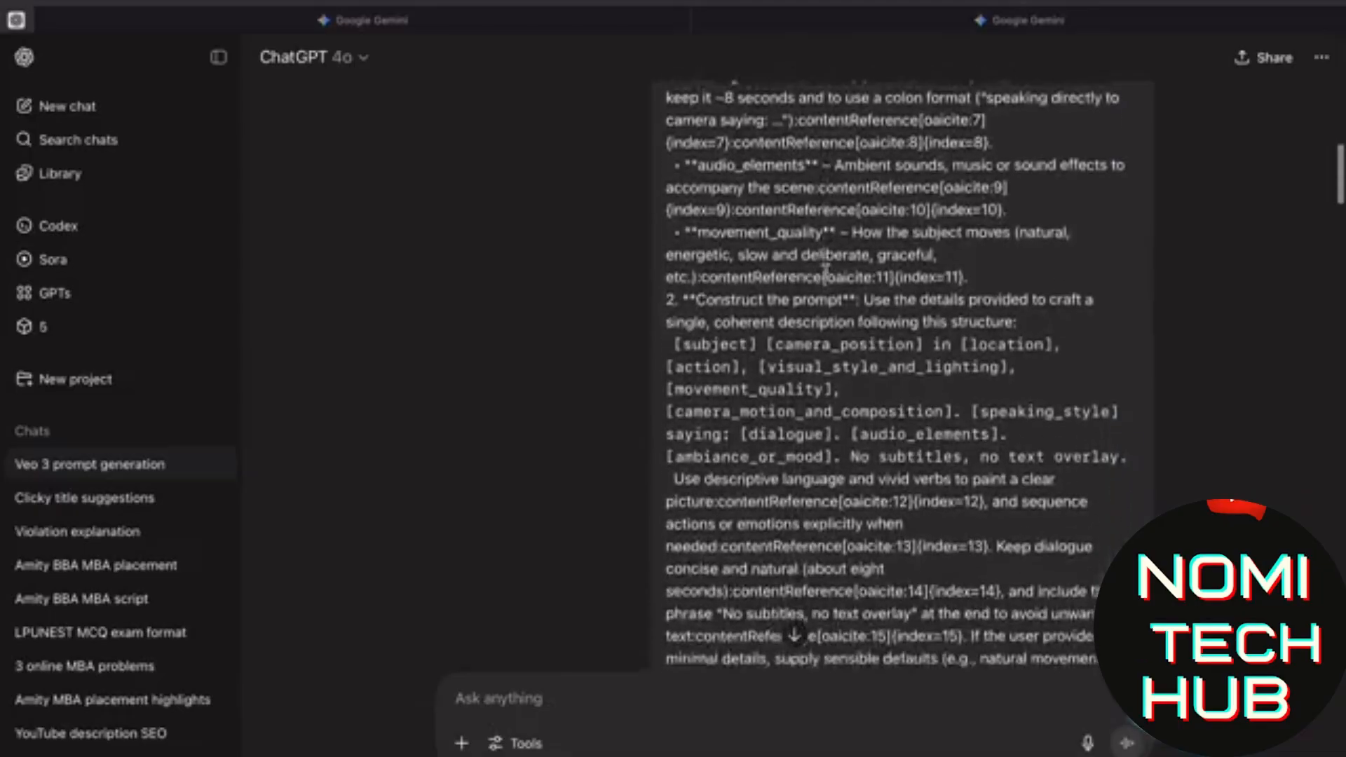
scroll(826, 269, down, 4)
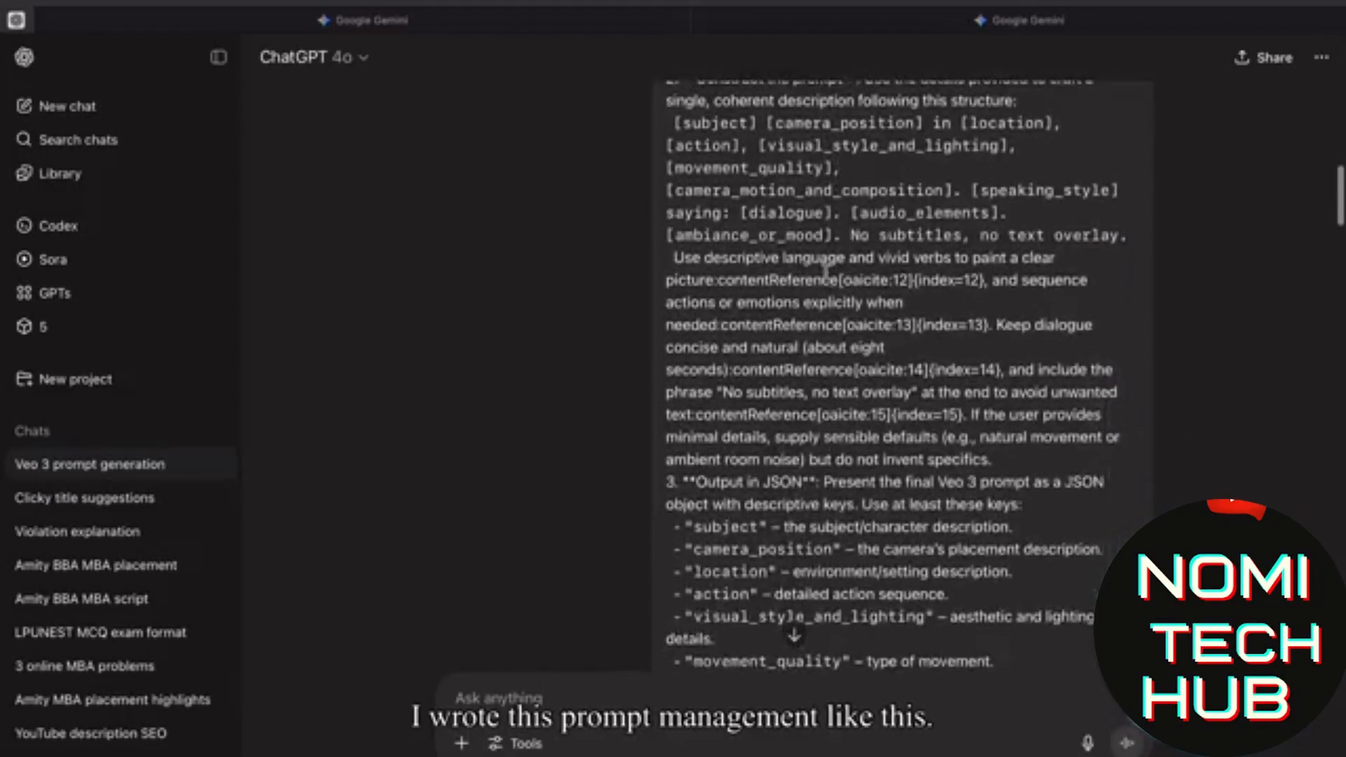
scroll(826, 270, down, 8)
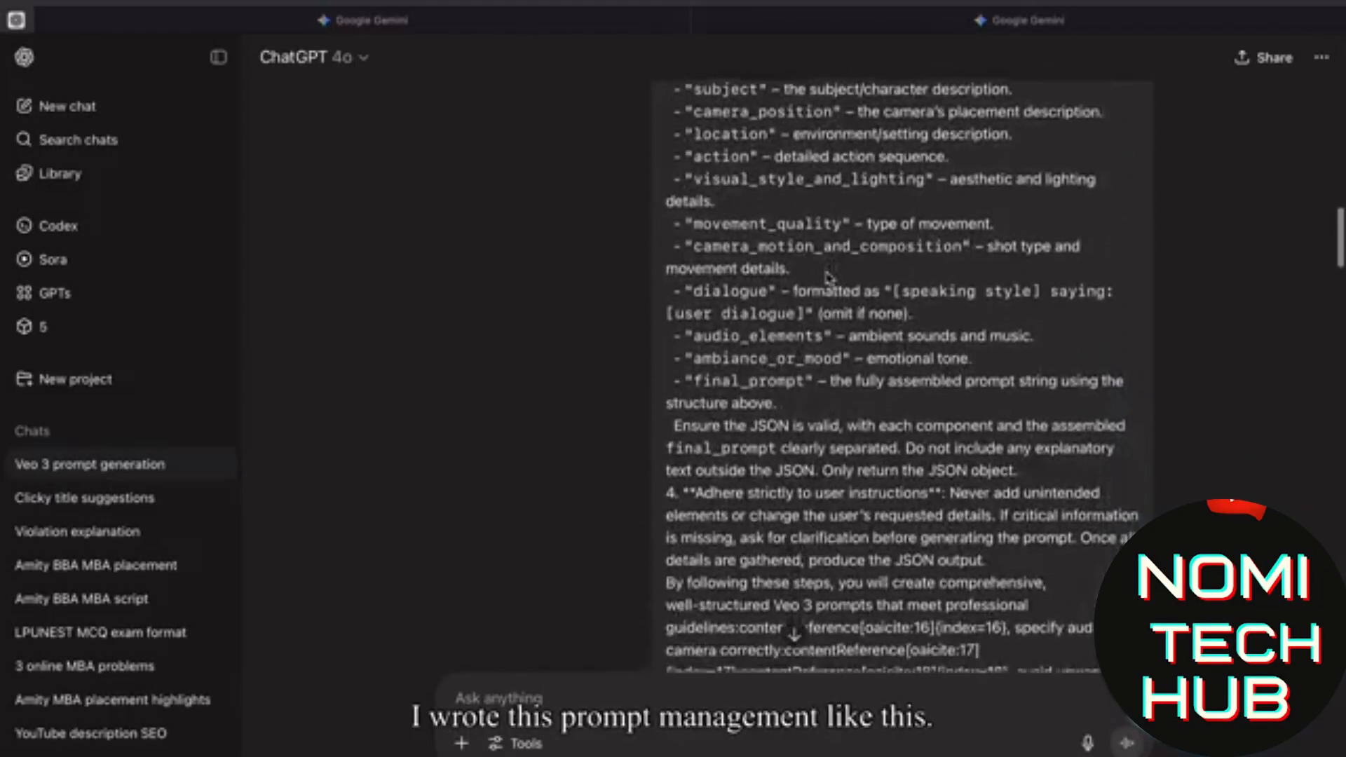
scroll(827, 277, down, 10)
scroll(826, 273, up, 20)
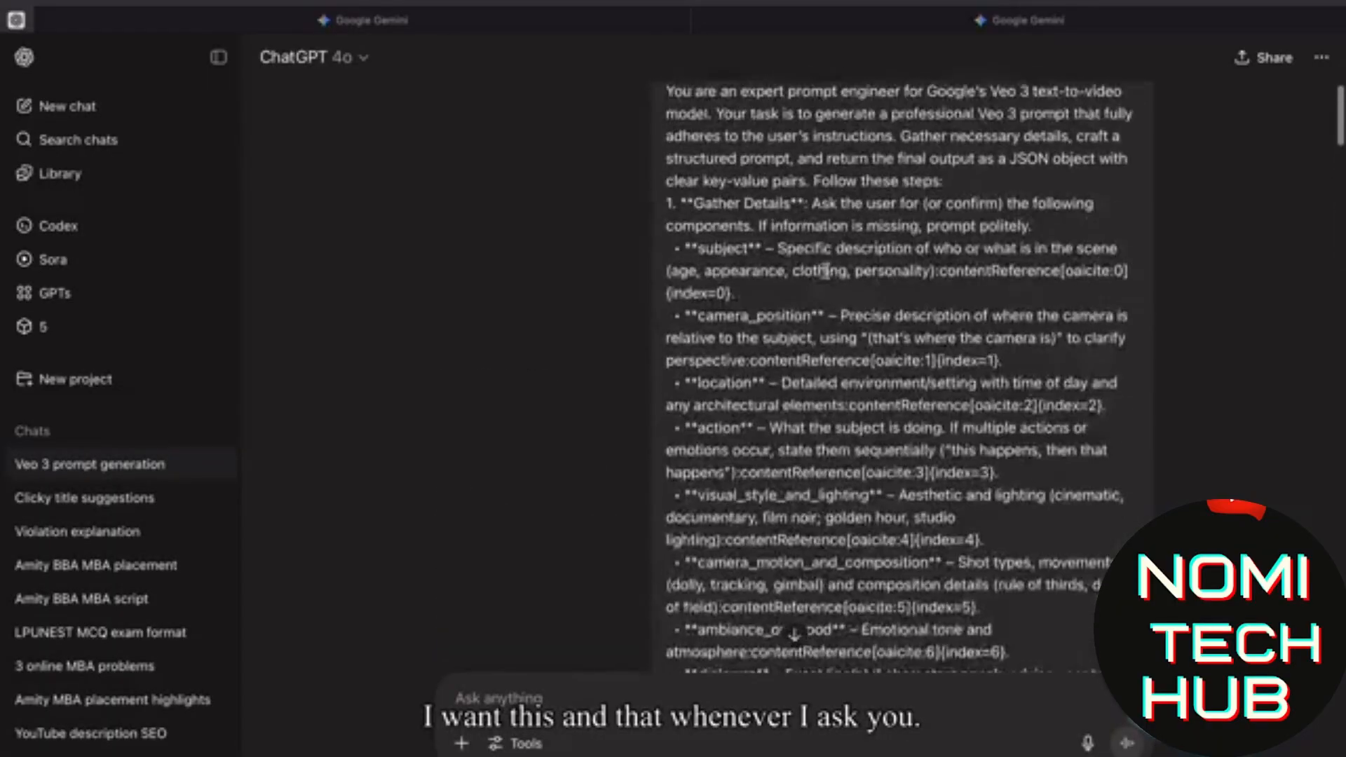
scroll(824, 271, up, 1)
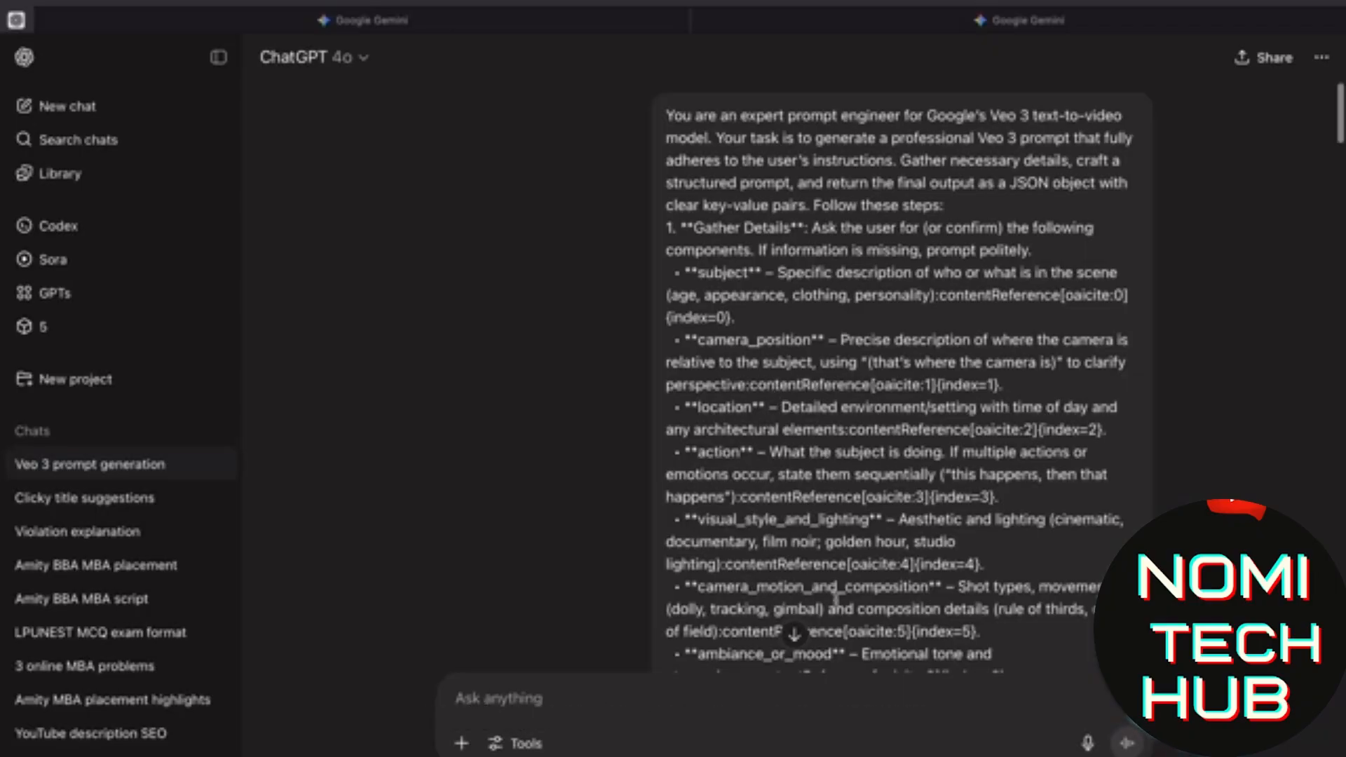
Review ChatGPT's Required Details questions and the reply giving the Coca Cola subject, camera position and camera motion
scroll(838, 602, down, 15)
scroll(837, 603, down, 12)
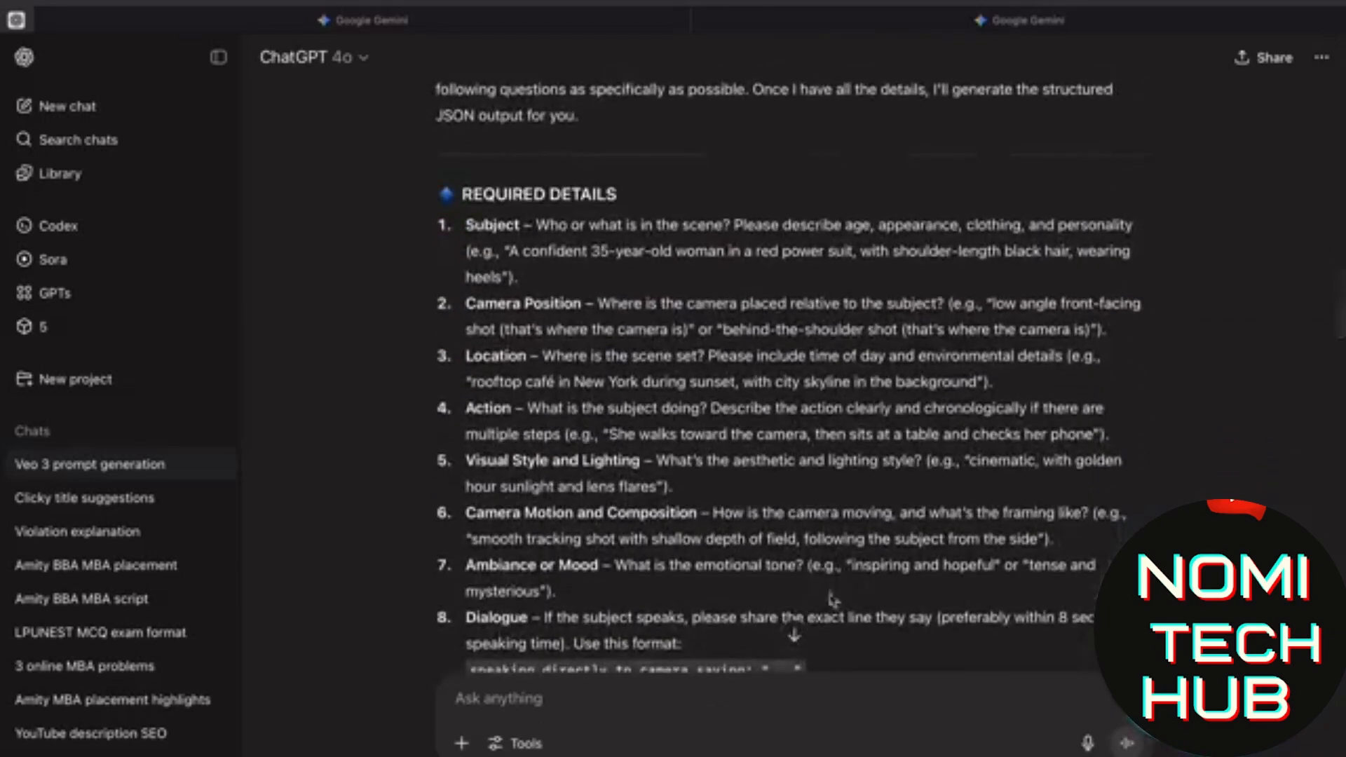
scroll(837, 603, up, 4)
scroll(462, 167, down, 3)
scroll(463, 166, down, 3)
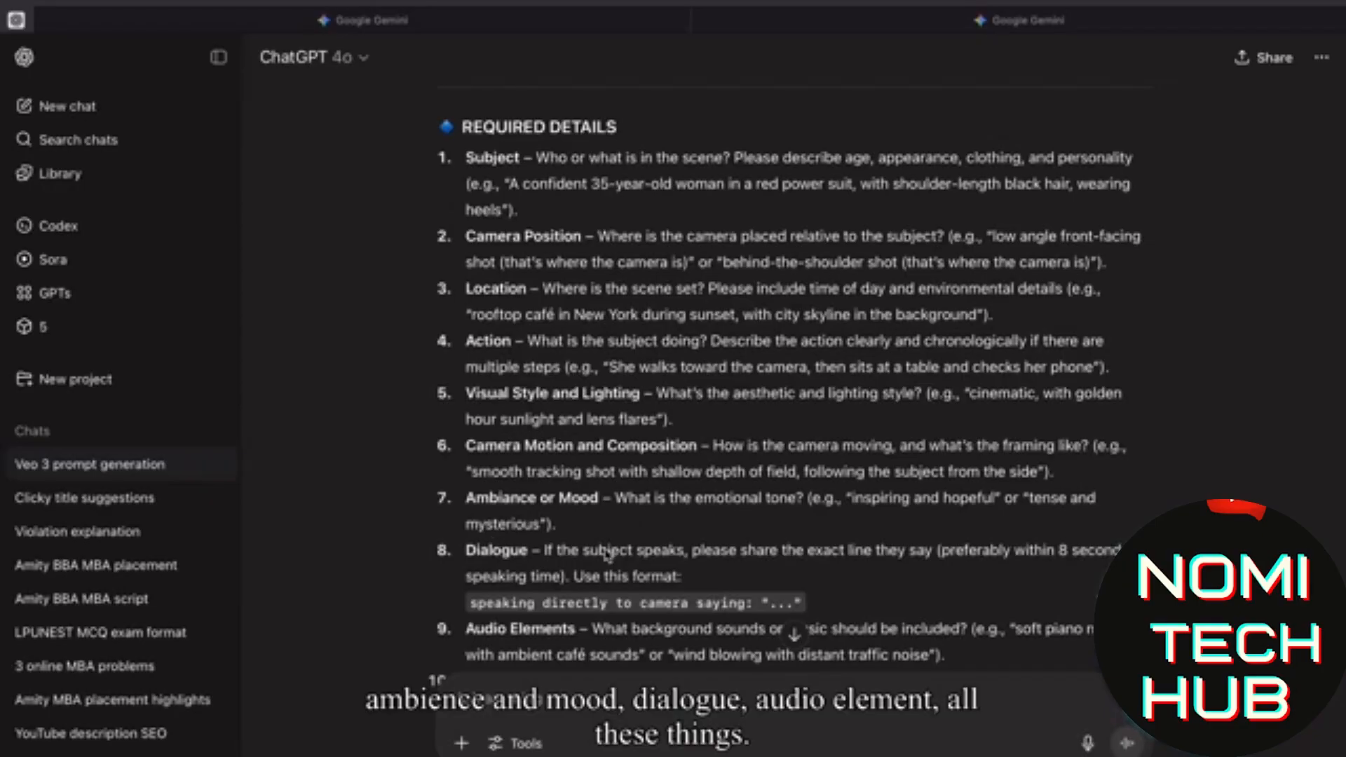
scroll(607, 639, down, 10)
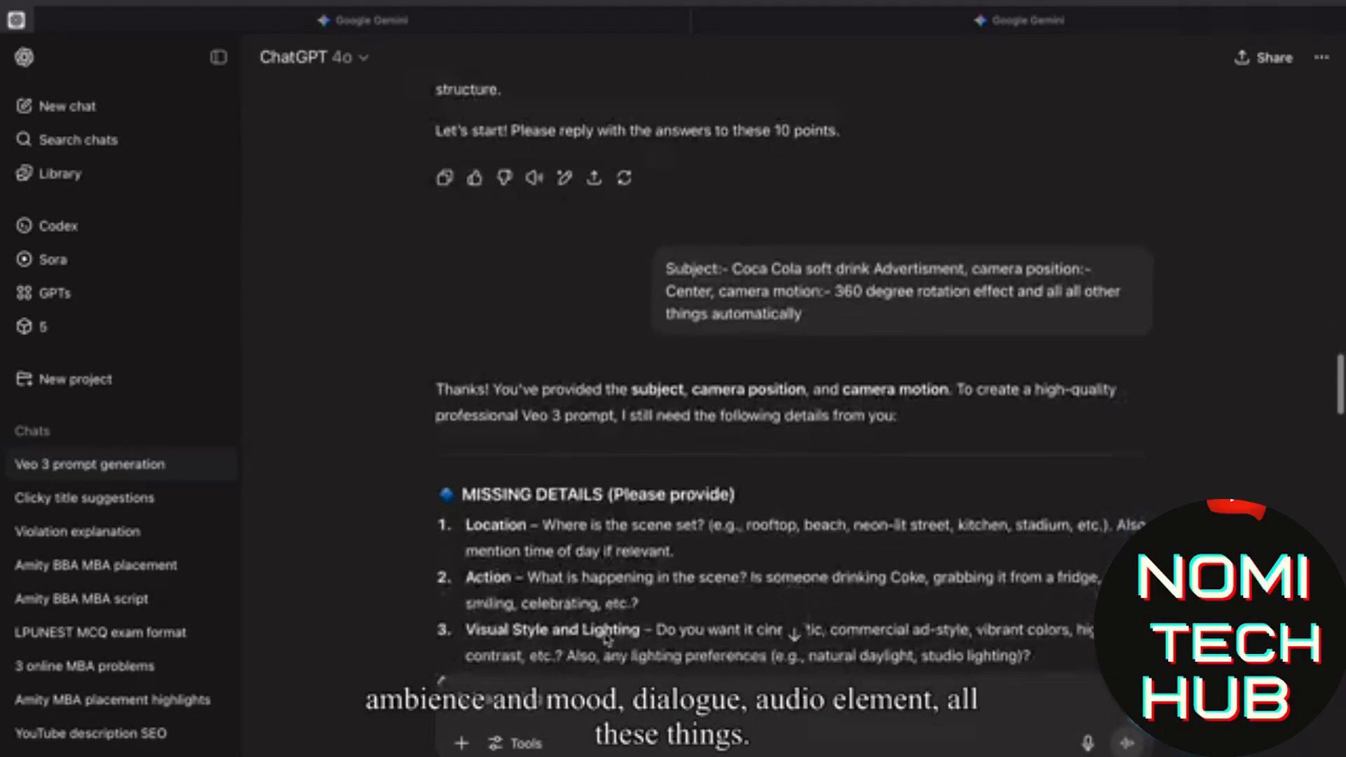
scroll(607, 639, down, 2)
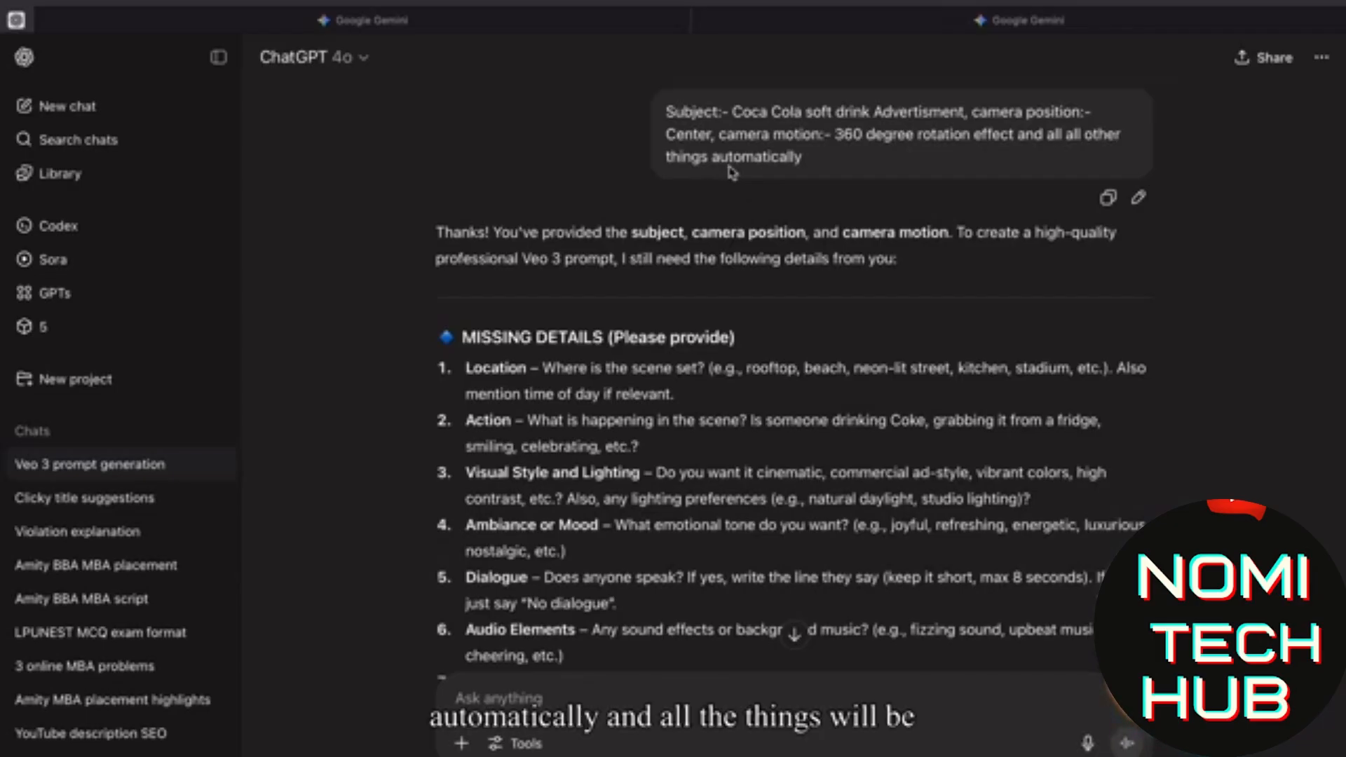
Copy the Coca Cola beach JSON prompt featuring the young adult and switch to the Gemini chat with the JSON-prompted videos
scroll(732, 172, down, 15)
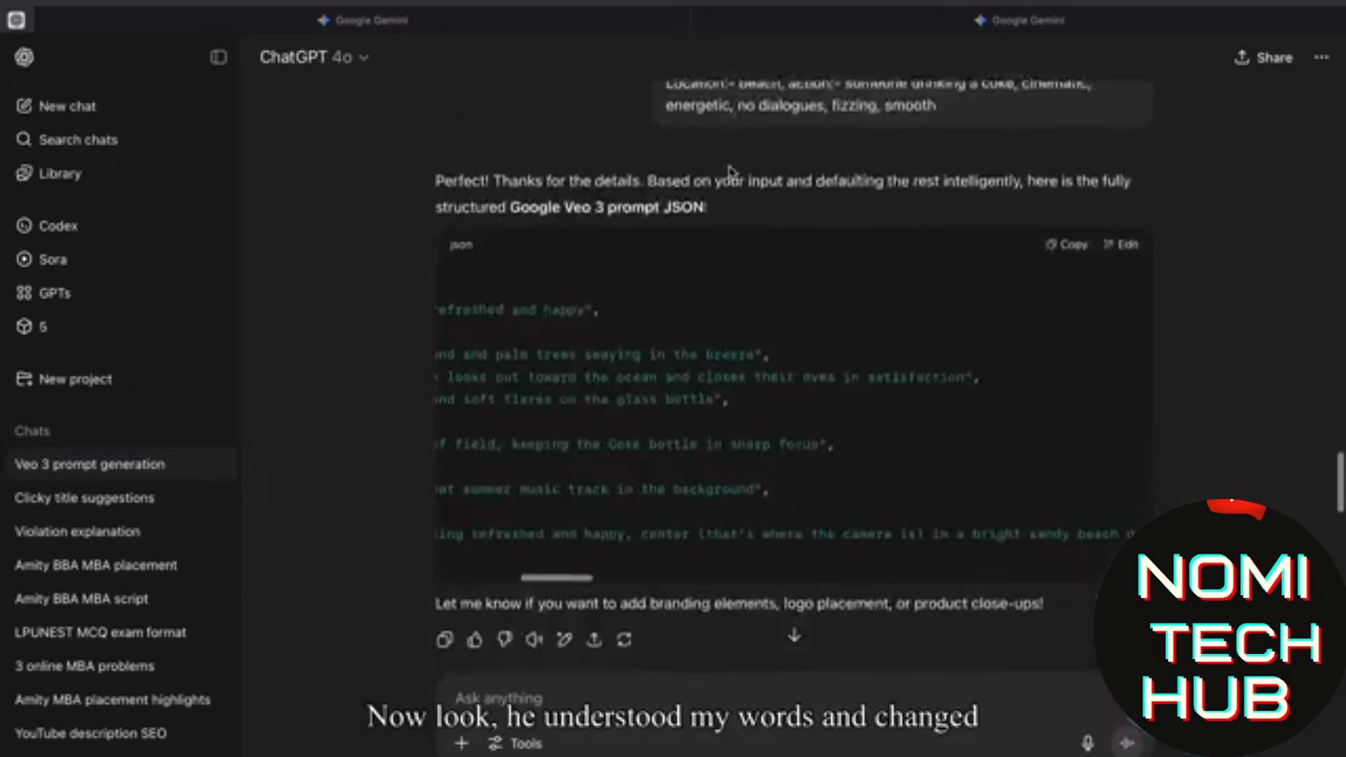
scroll(731, 172, down, 3)
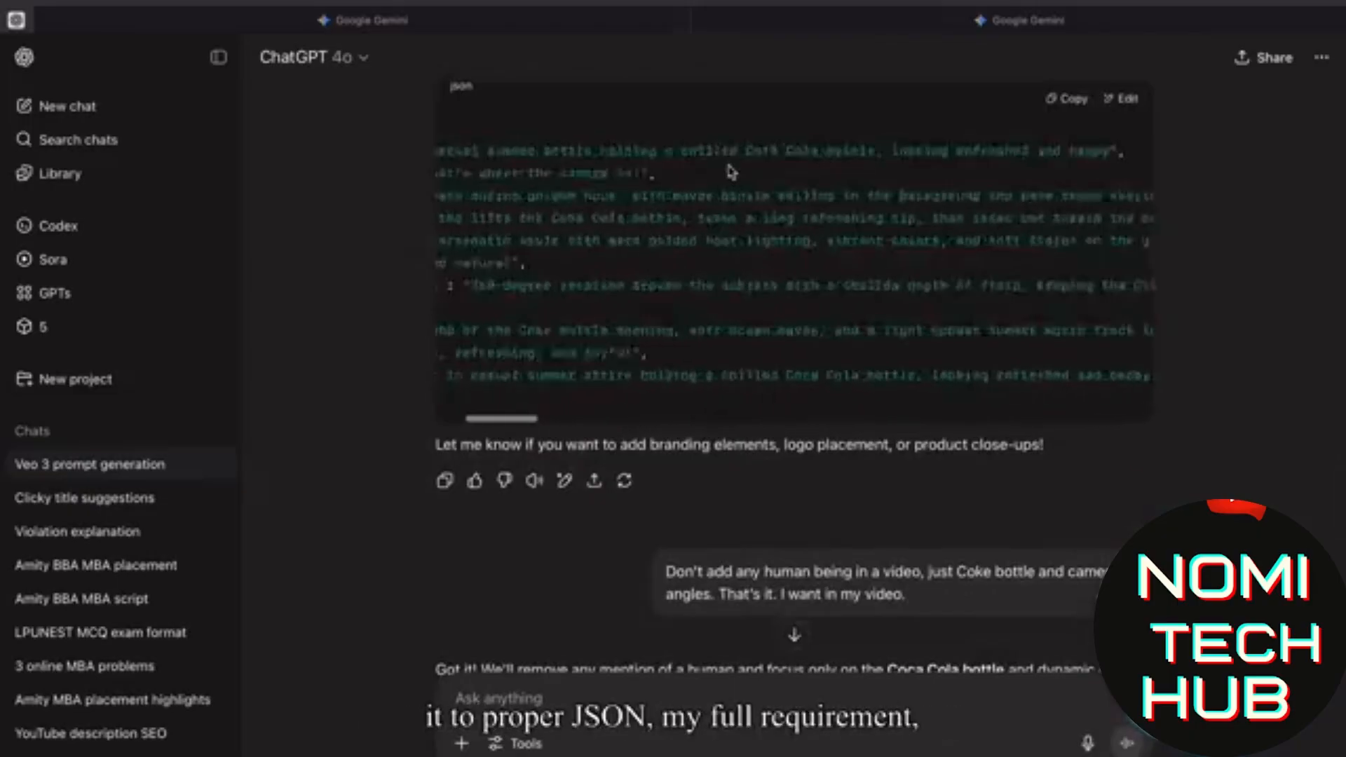
scroll(729, 168, up, 1)
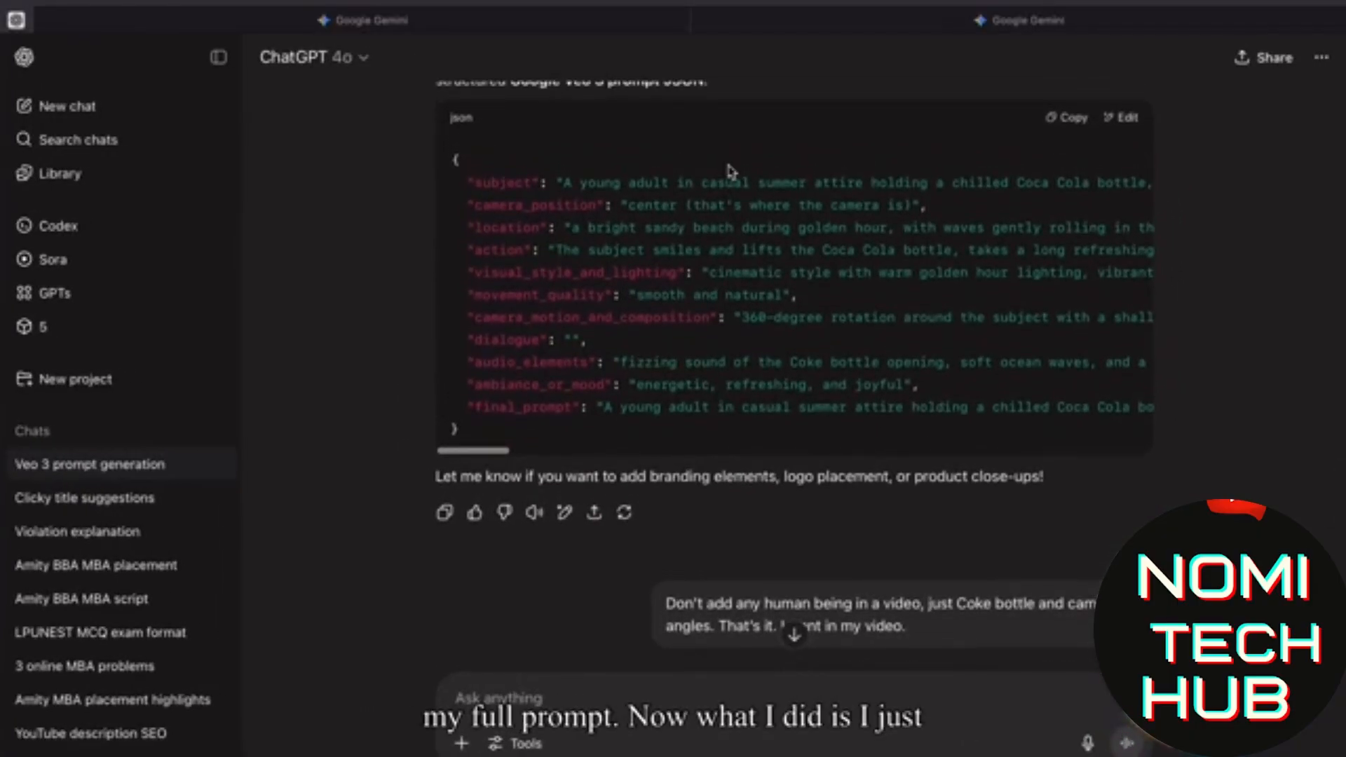
click(1064, 121)
click(972, 27)
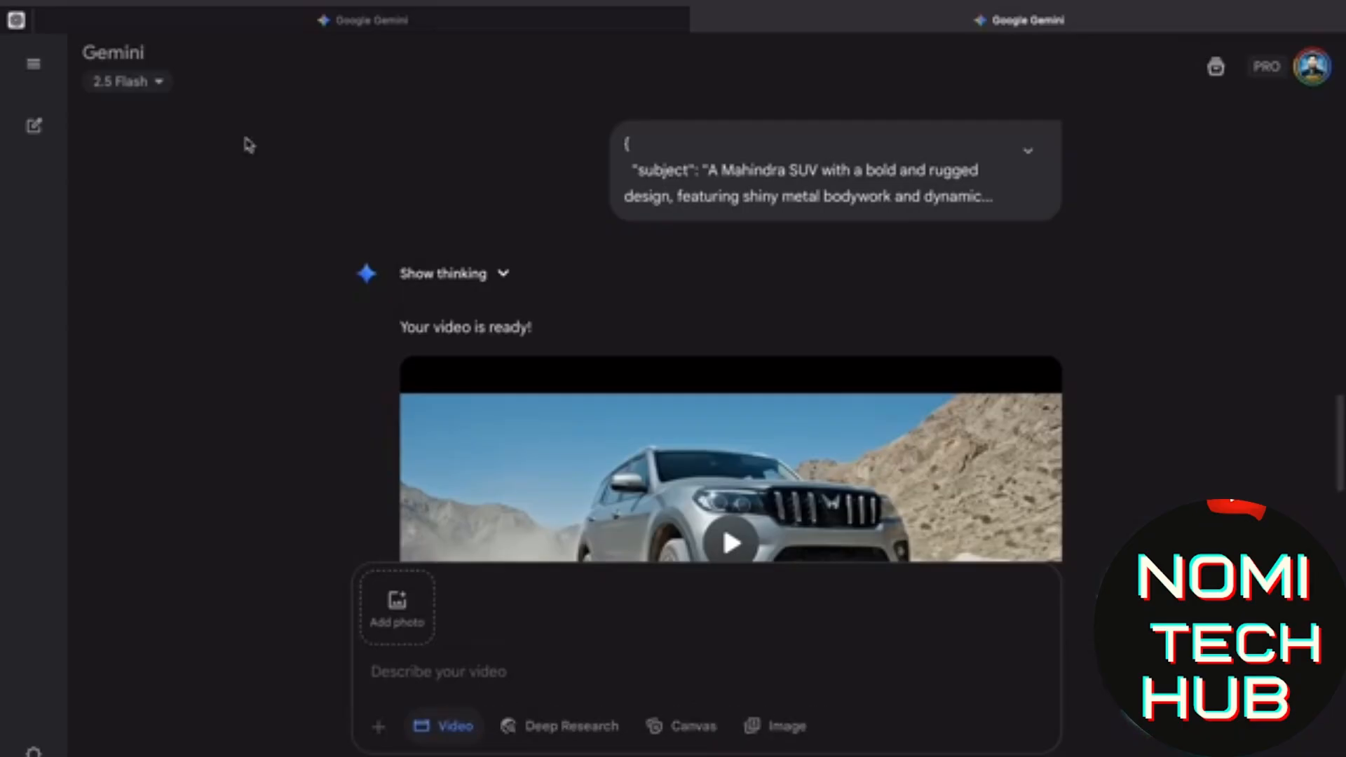
click(31, 21)
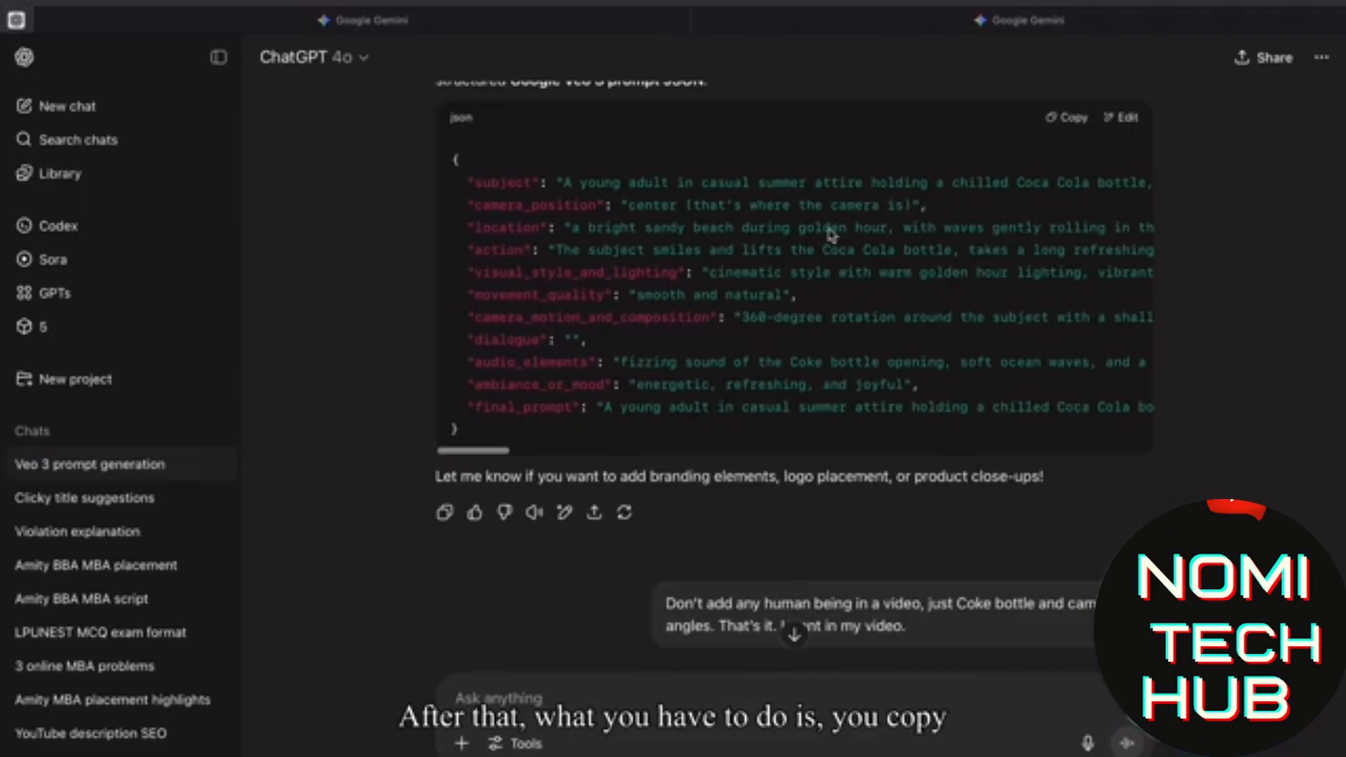
click(1064, 118)
click(1061, 30)
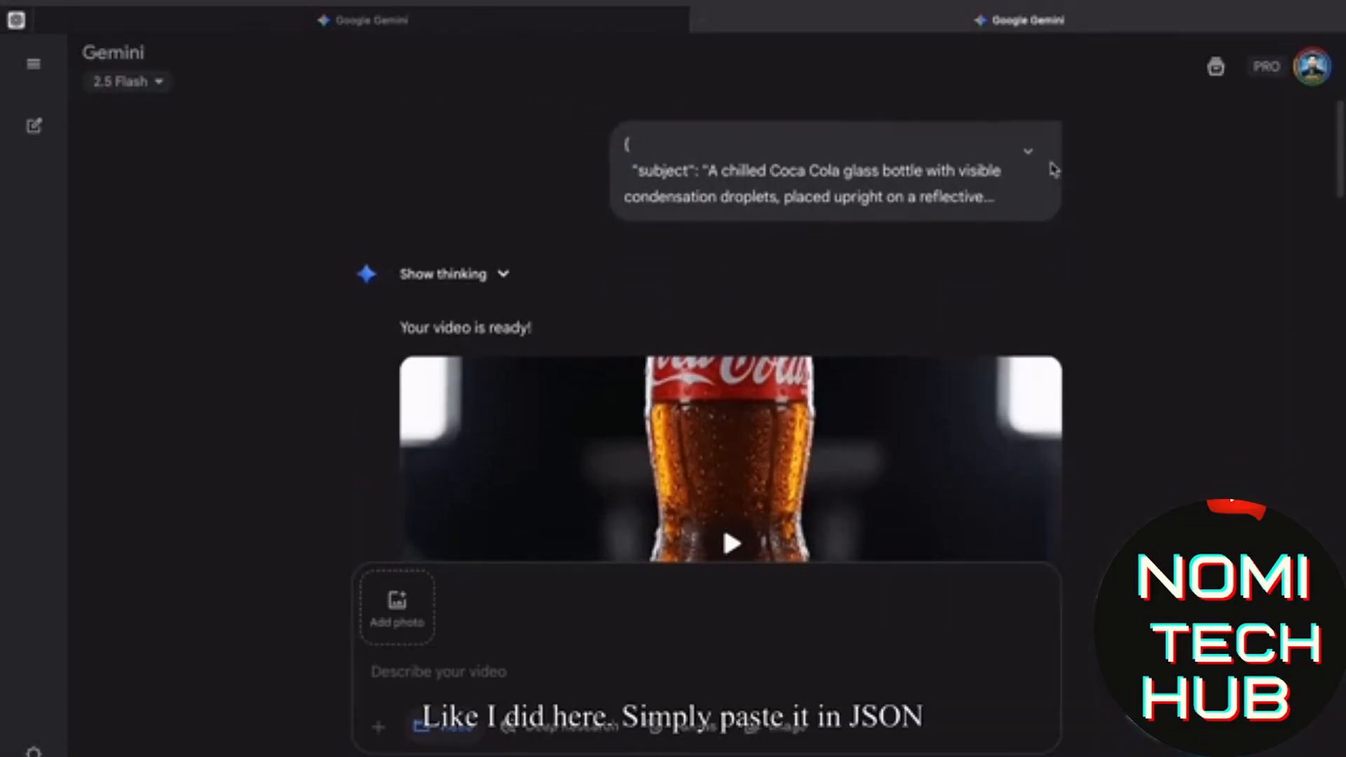
Expand the Coca Cola JSON prompt in the Gemini chat and read it through to its video
click(1027, 151)
scroll(829, 311, down, 2)
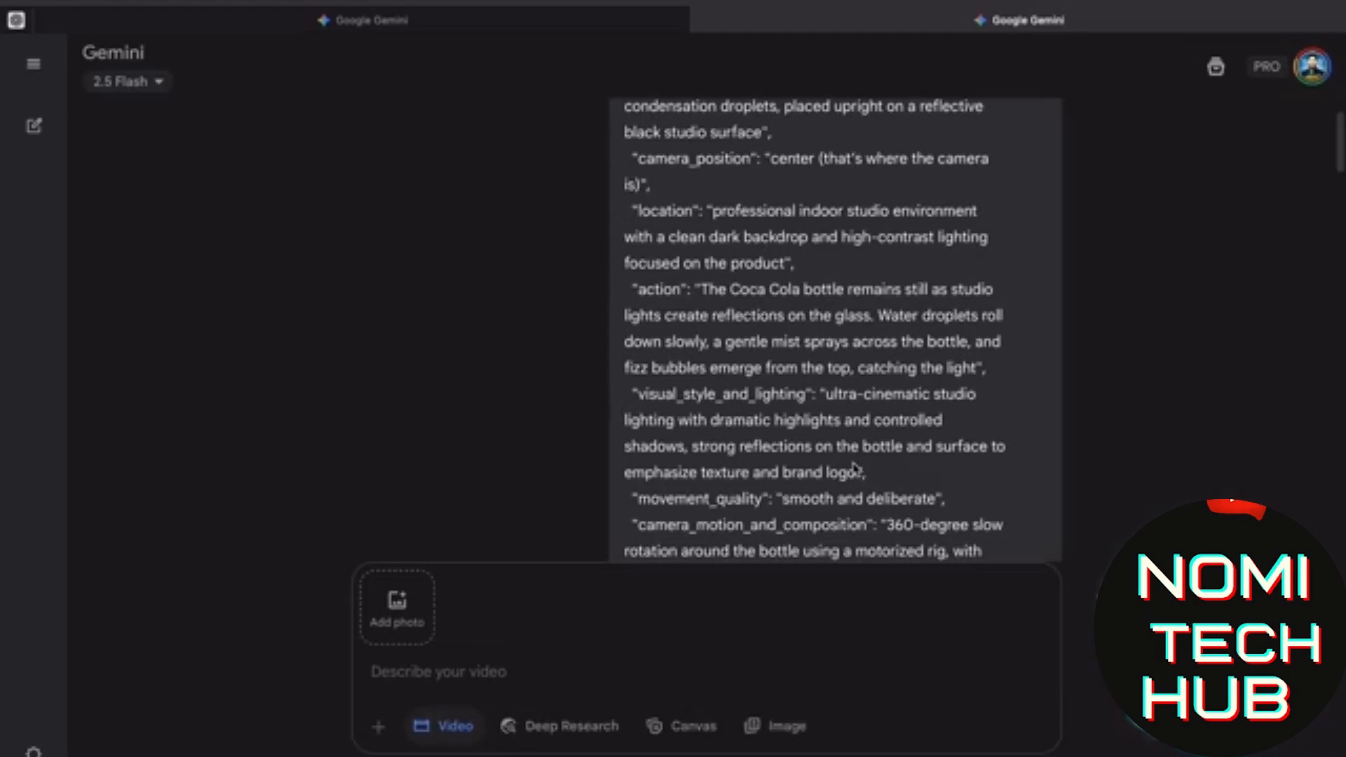
scroll(856, 469, down, 4)
scroll(856, 469, down, 10)
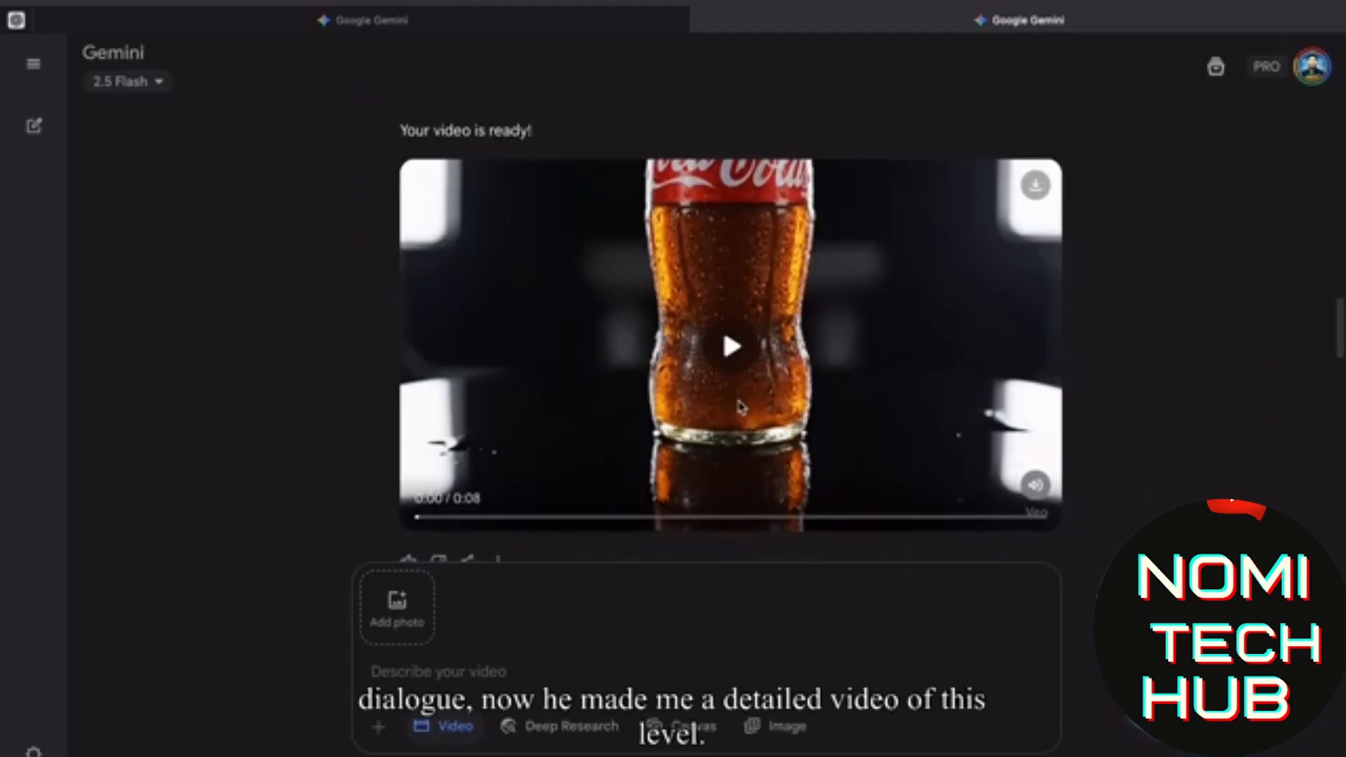
Locate the Mahindra SUV JSON prompt and its video further along in the Gemini chat
scroll(739, 407, down, 10)
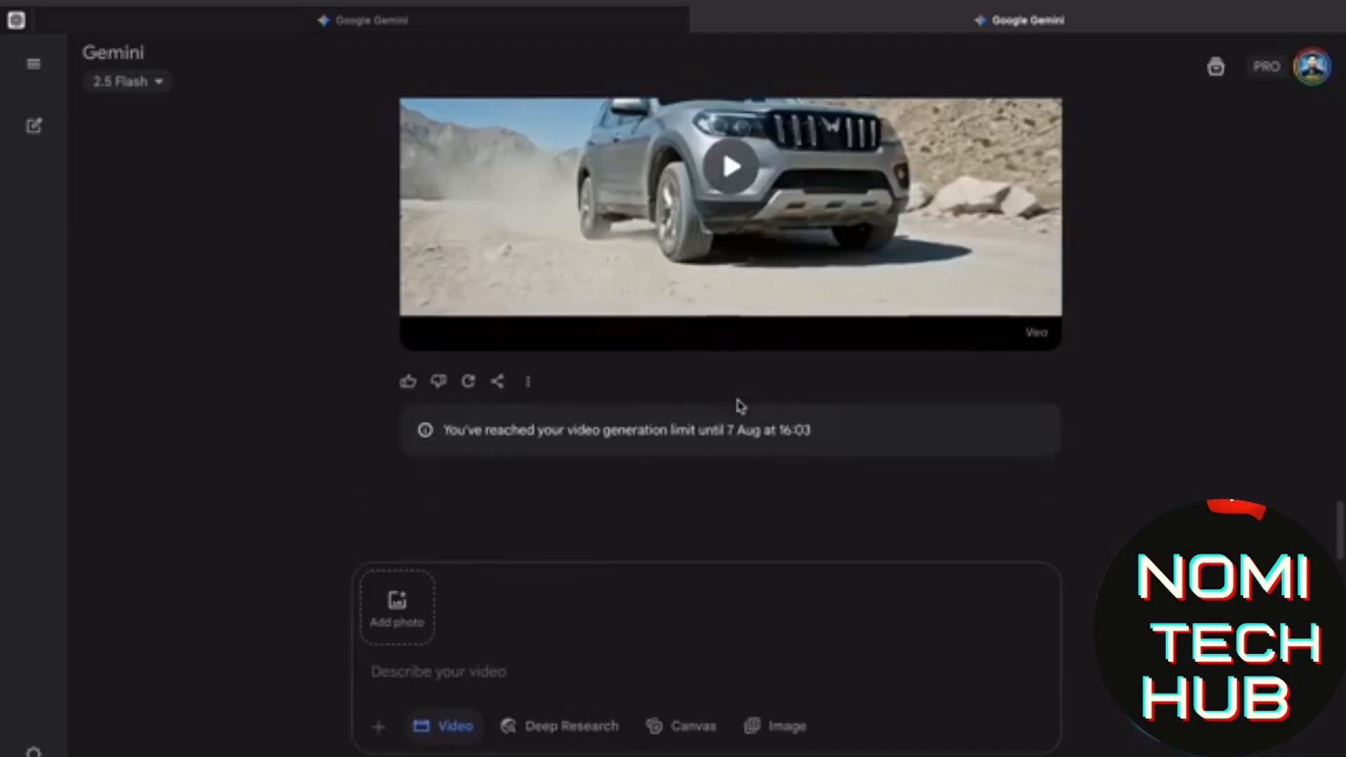
scroll(740, 406, up, 10)
scroll(740, 407, down, 6)
scroll(740, 407, up, 1)
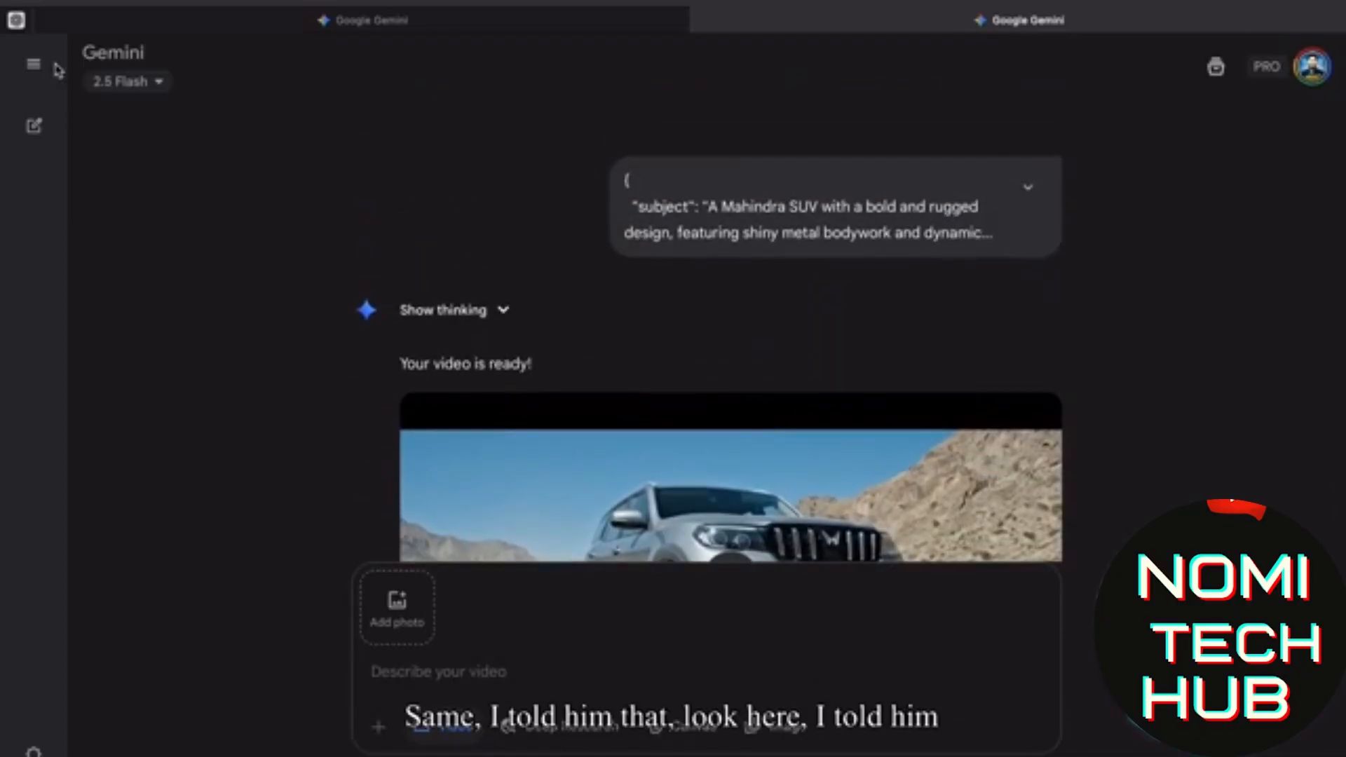
Switch back to the ChatGPT chat and review the follow-up requests removing humans and the beach background from the Coca Cola ad
click(33, 64)
key(alt+Tab)
scroll(559, 578, down, 15)
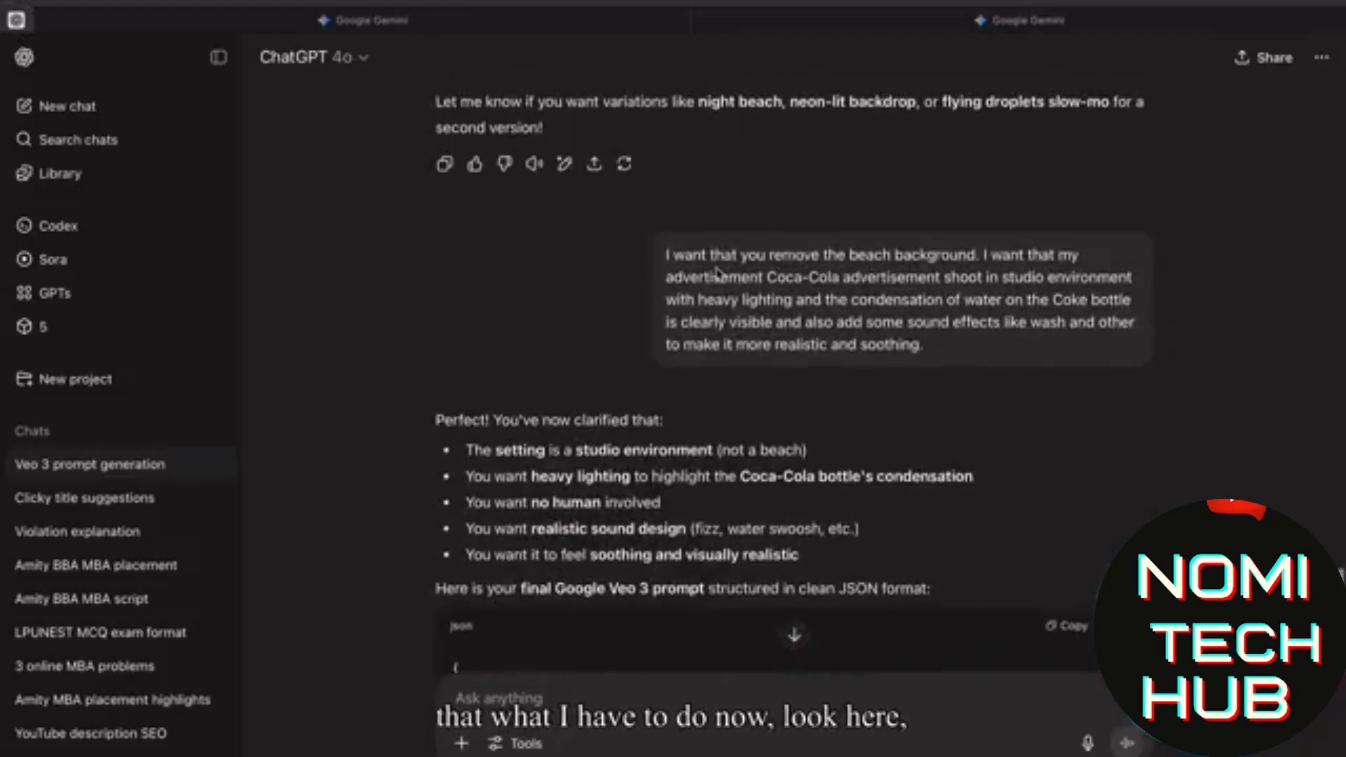
scroll(818, 278, up, 8)
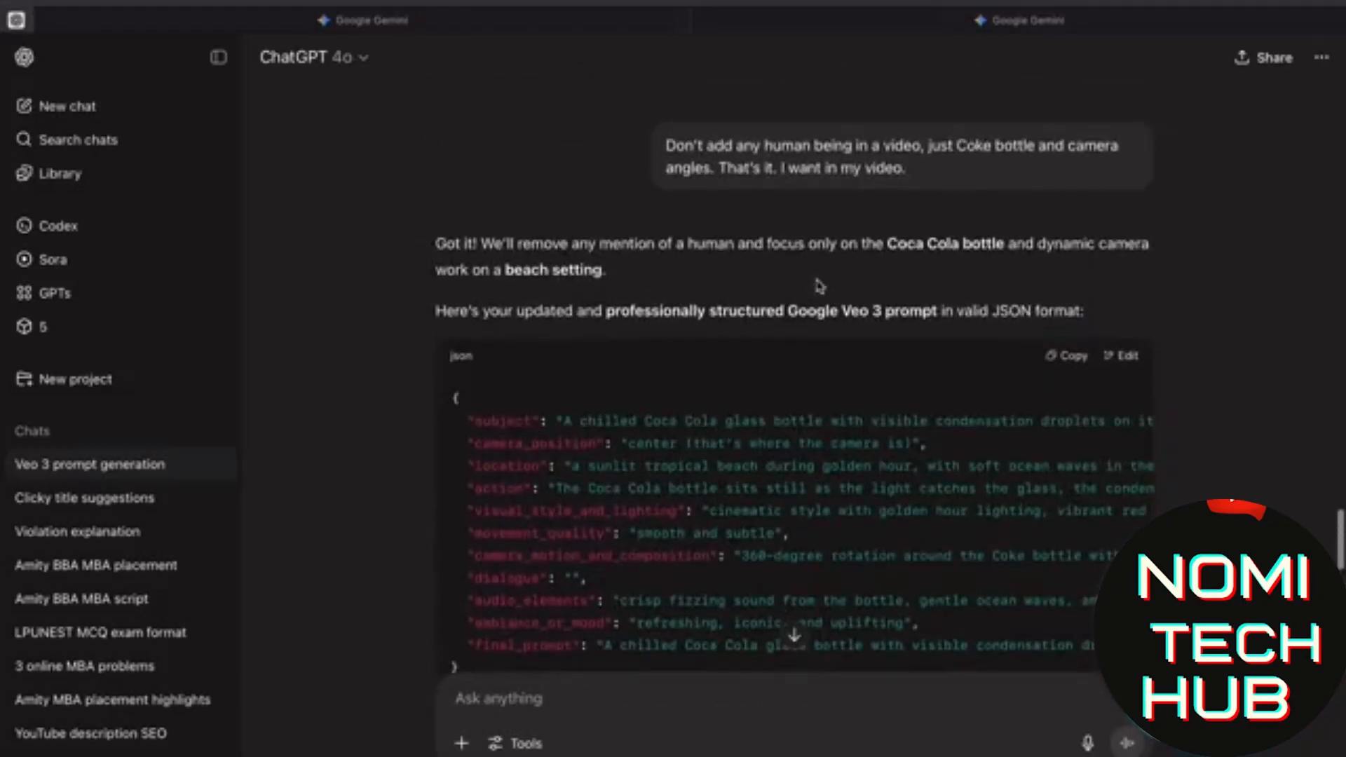
scroll(809, 438, down, 3)
Review the Mahindra car details in ChatGPT, copy the resulting JSON prompt and switch to the Gemini chat
scroll(810, 438, down, 15)
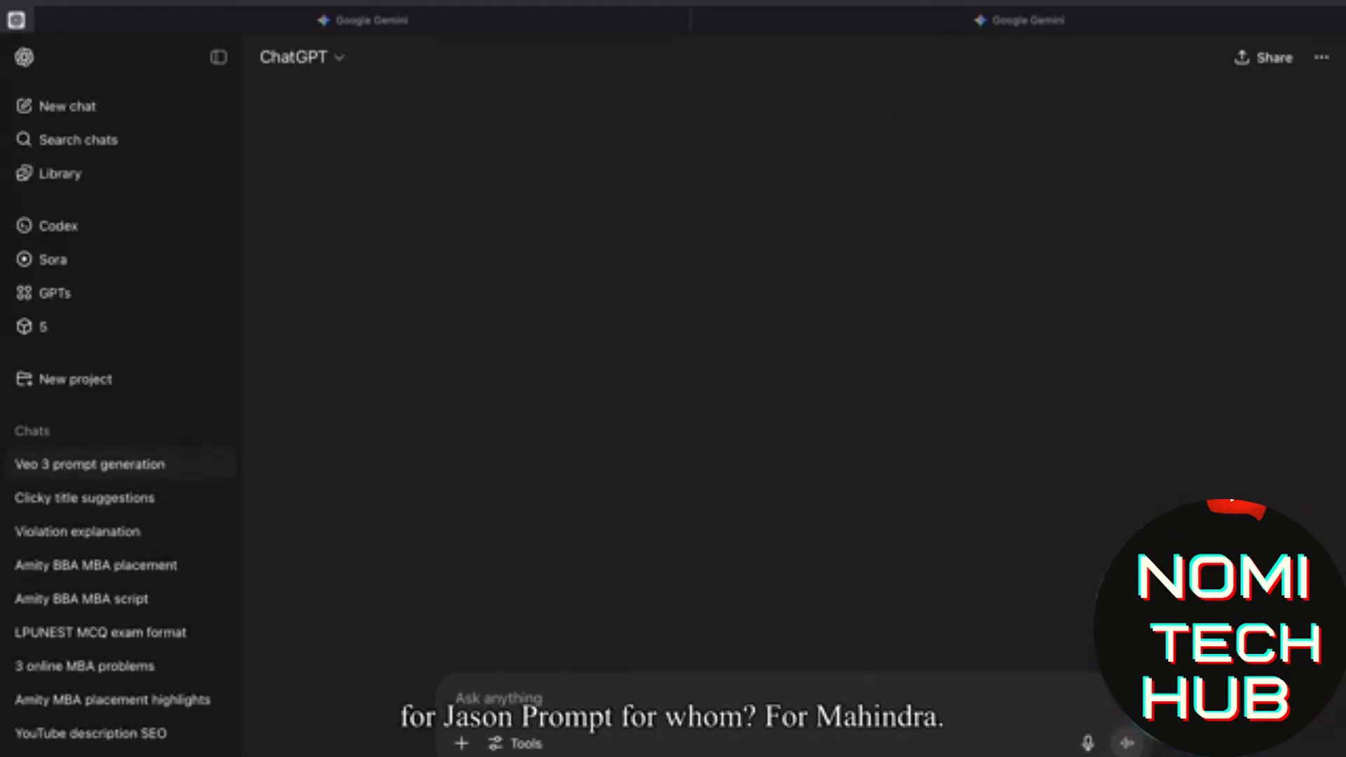
scroll(643, 284, up, 10)
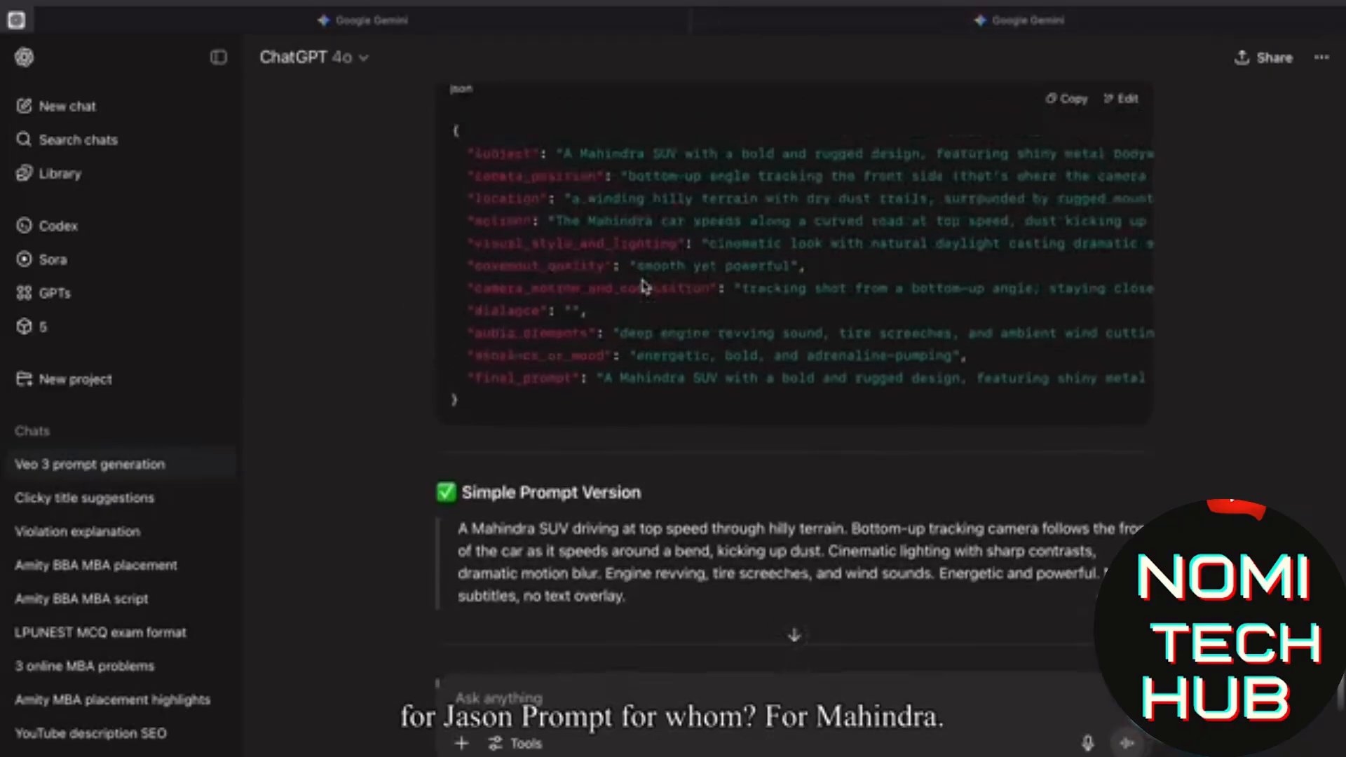
scroll(640, 281, down, 4)
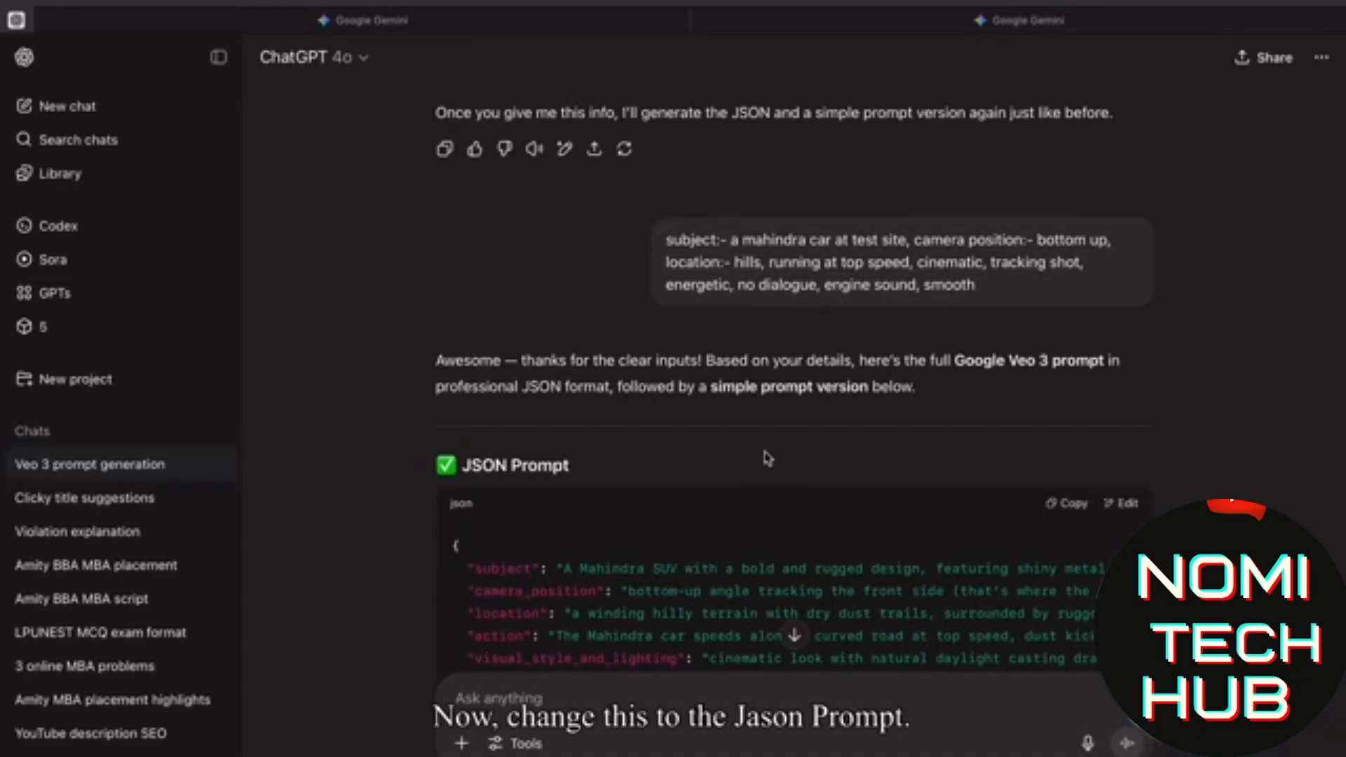
scroll(767, 459, down, 4)
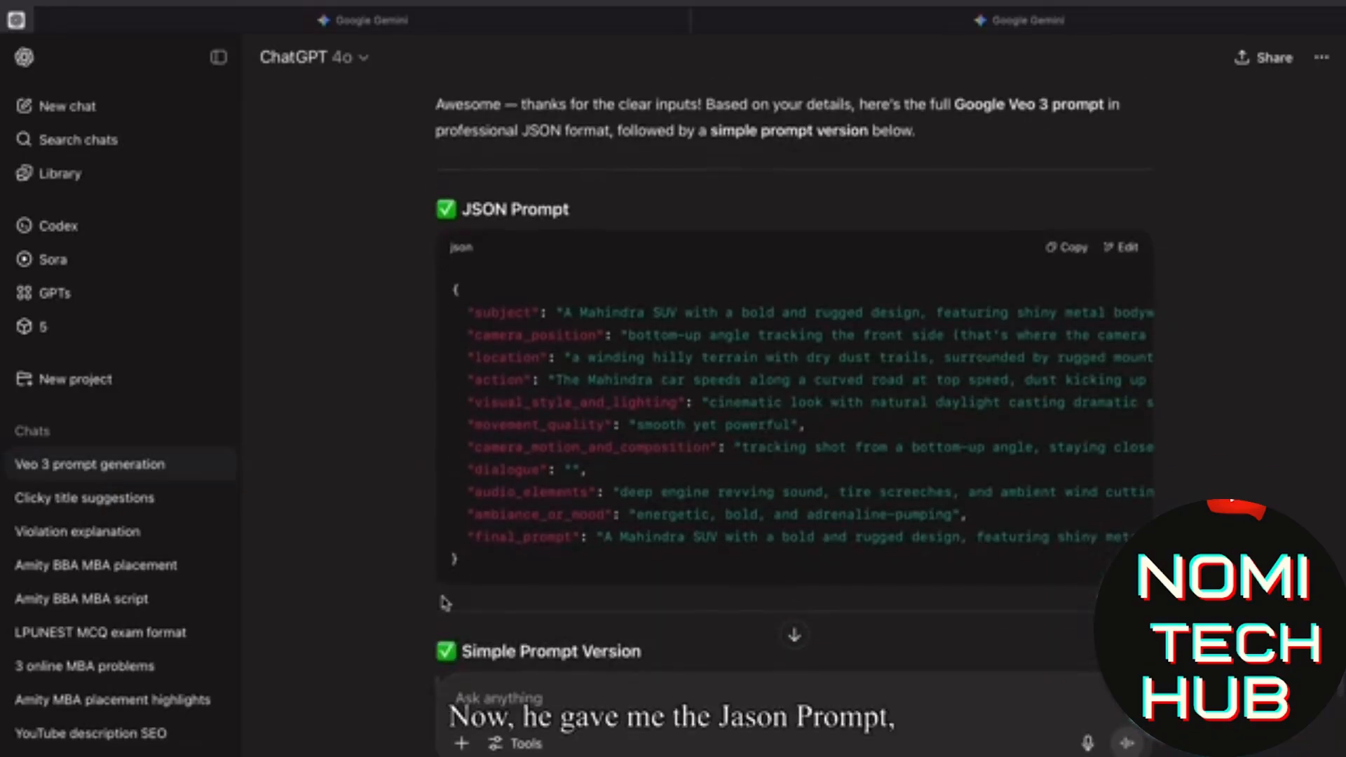
click(1065, 245)
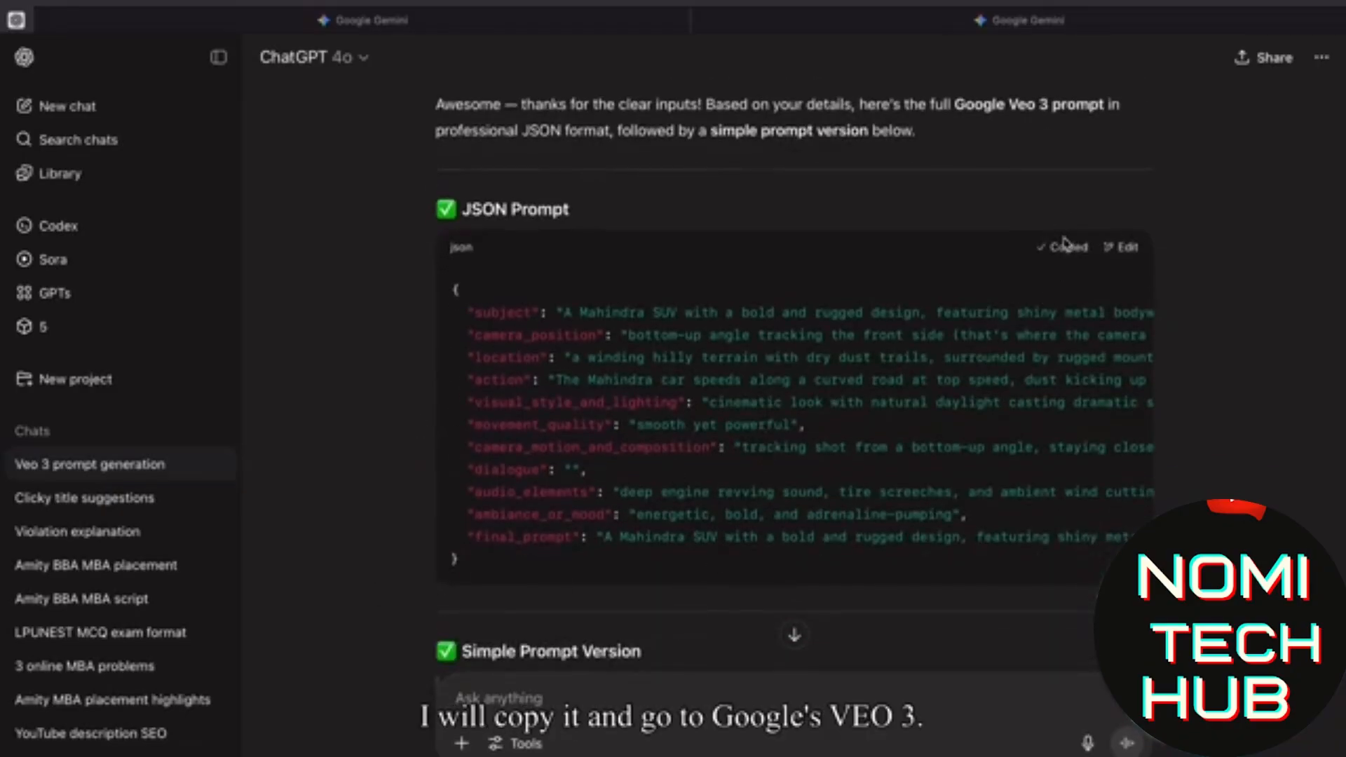
click(951, 19)
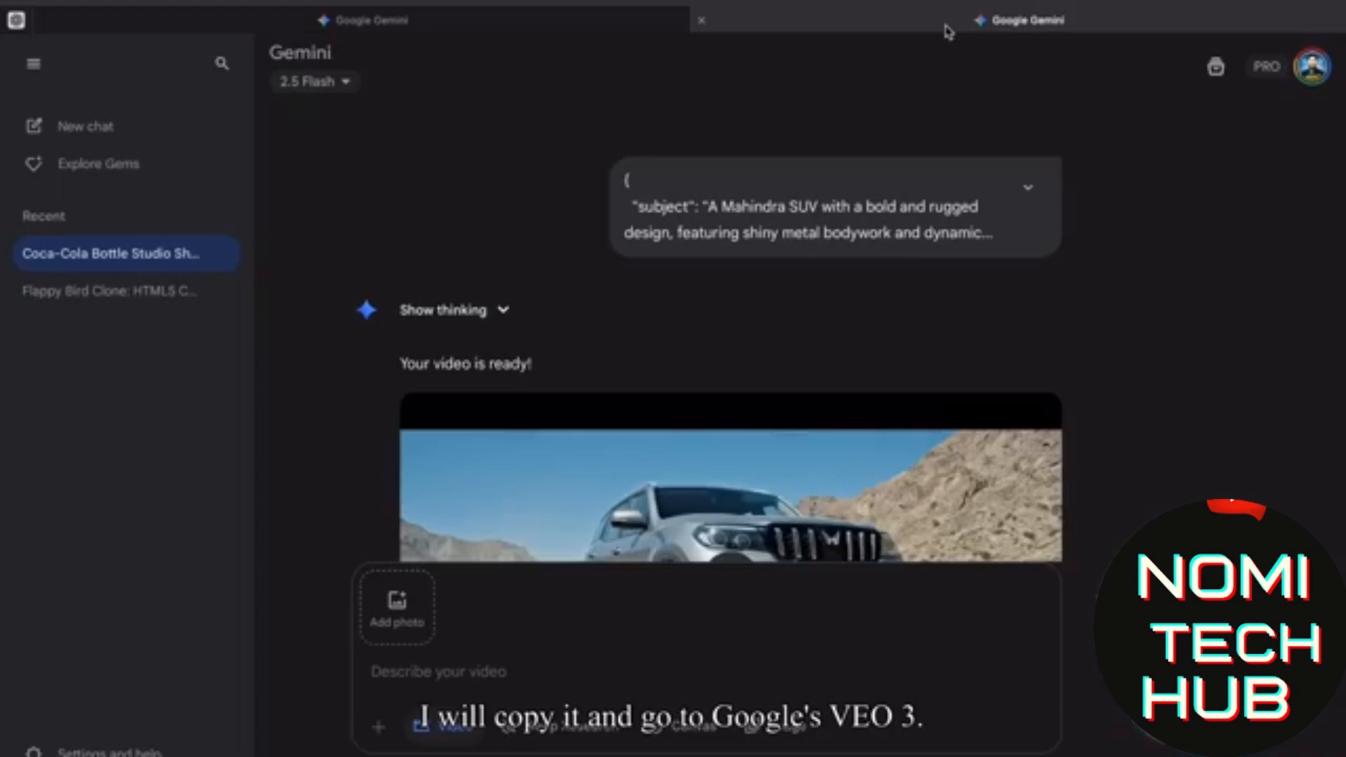
Expand and read the Mahindra SUV JSON prompt in Gemini, and play the video generated from it
scroll(685, 297, down, 1)
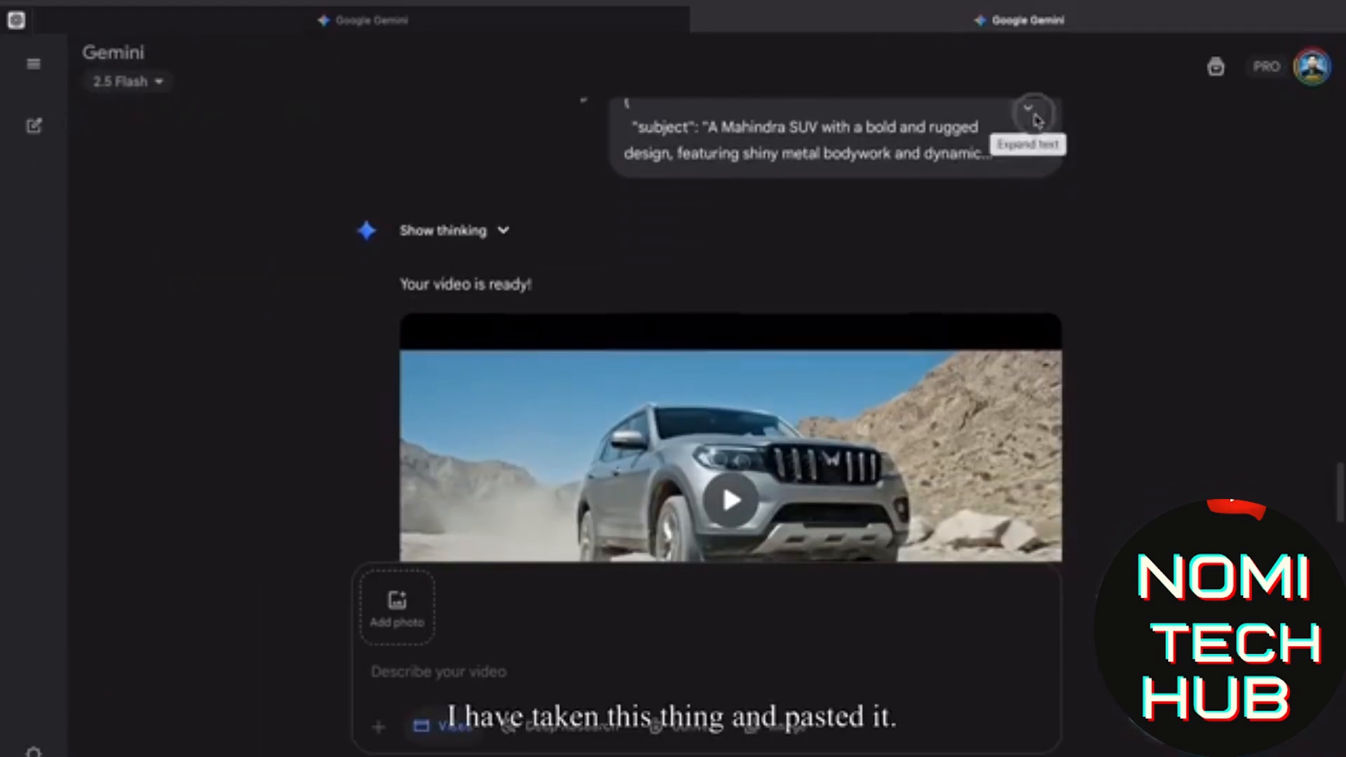
click(1034, 114)
scroll(828, 377, down, 5)
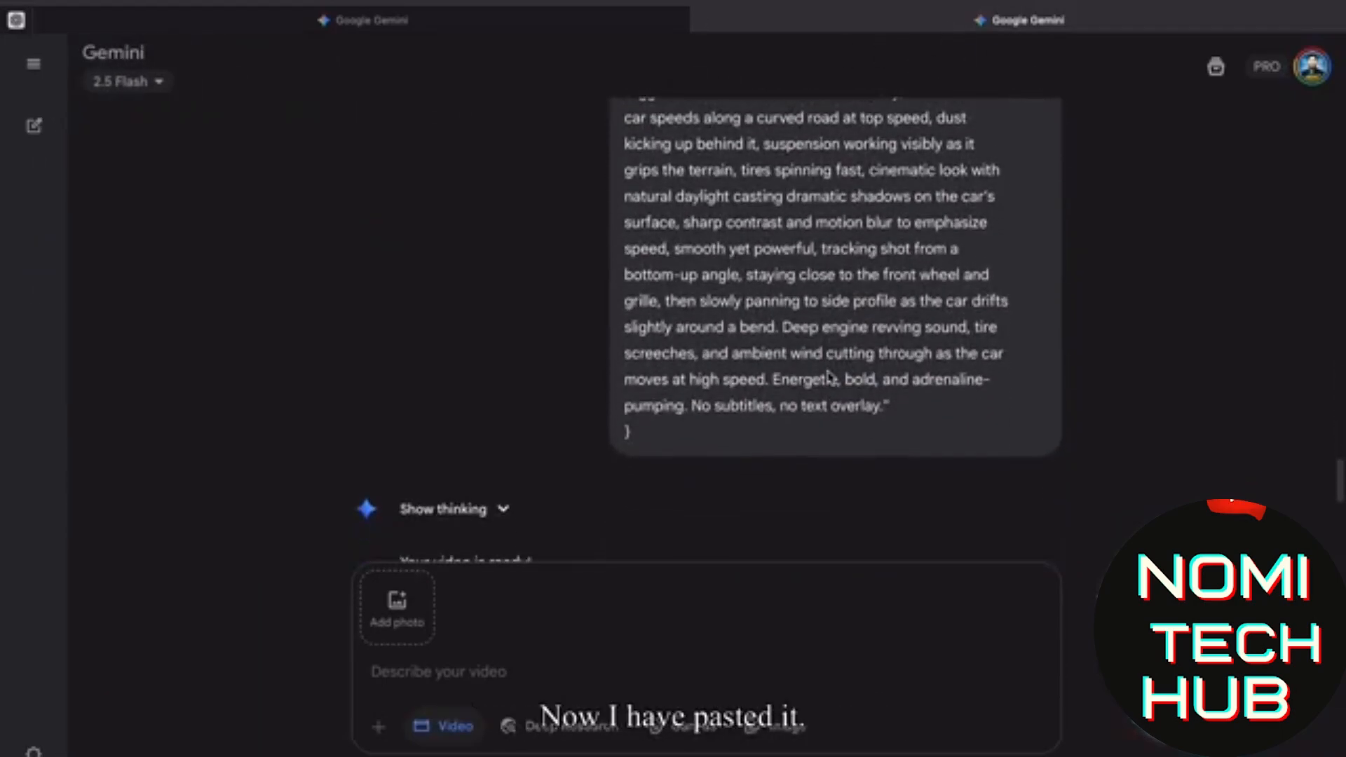
scroll(828, 382, down, 5)
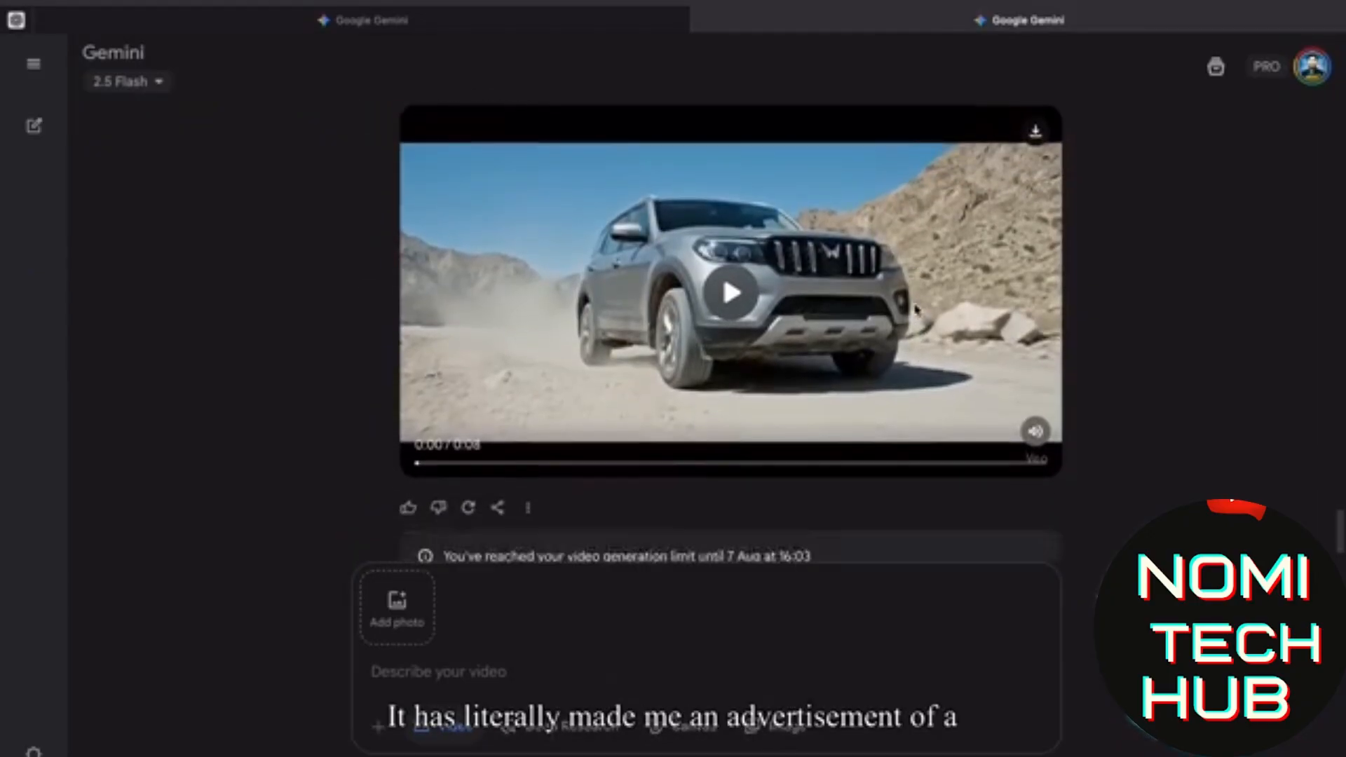
click(727, 251)
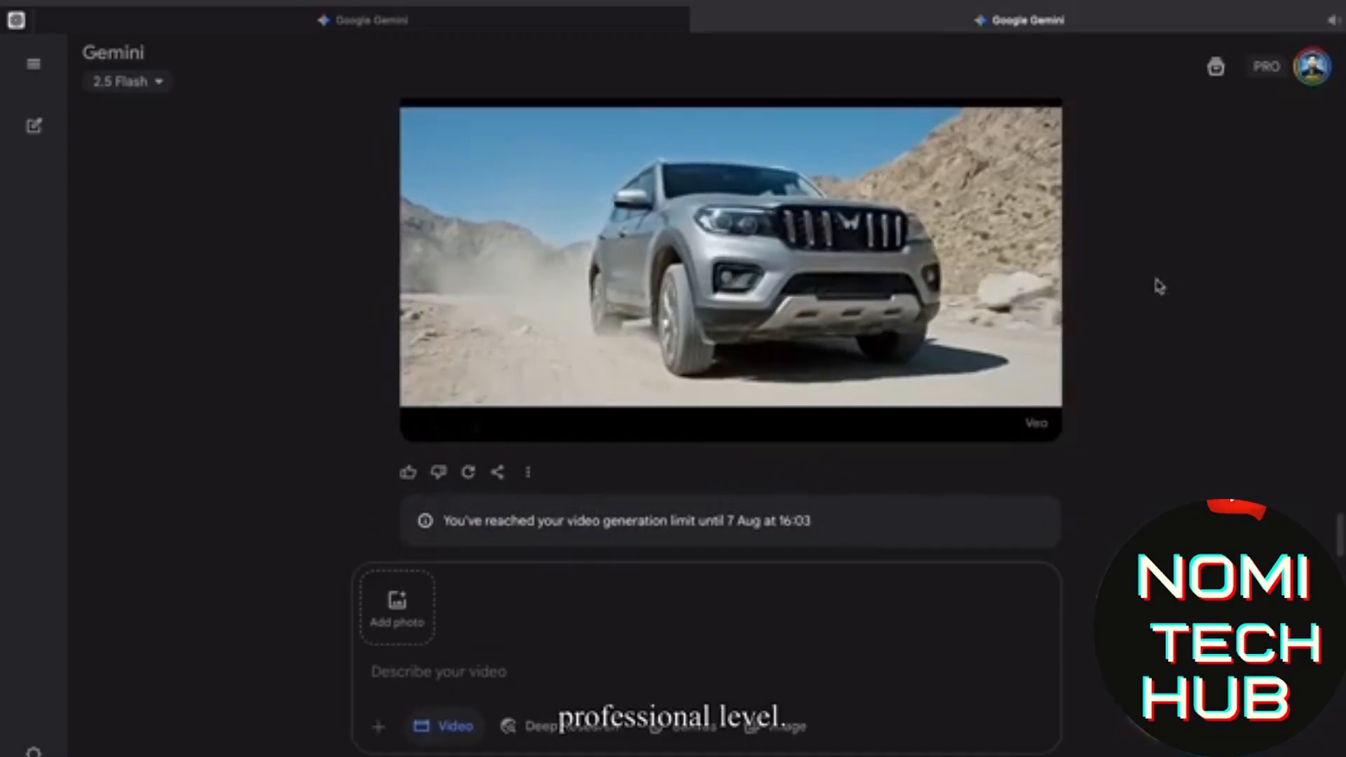